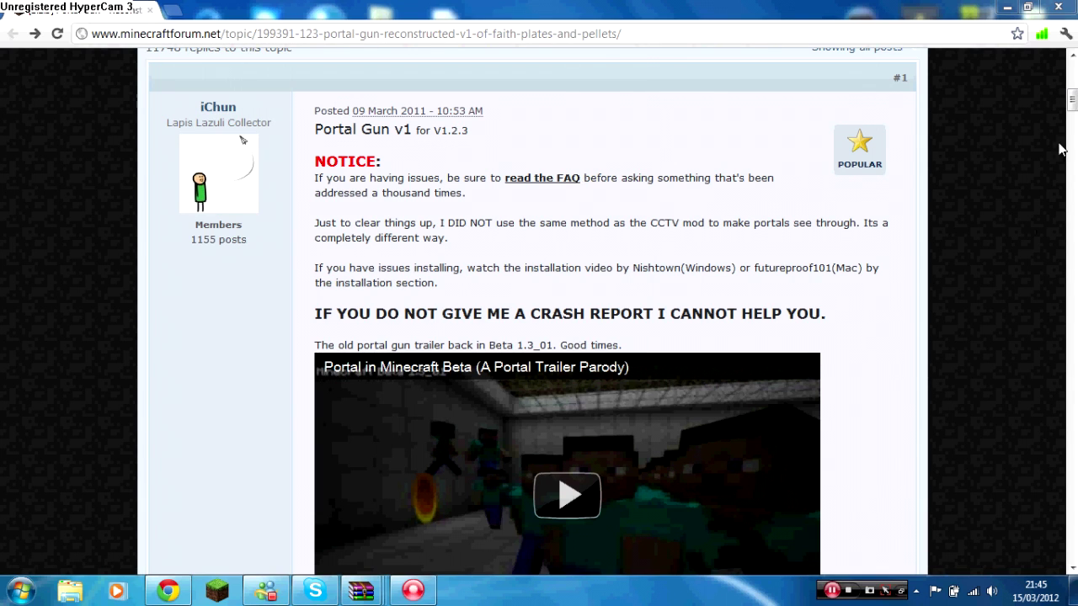
Step: Look over the Portal Gun v1 forum topic and minimize the browser to reveal the desktop
scroll(497, 282, "up", 2)
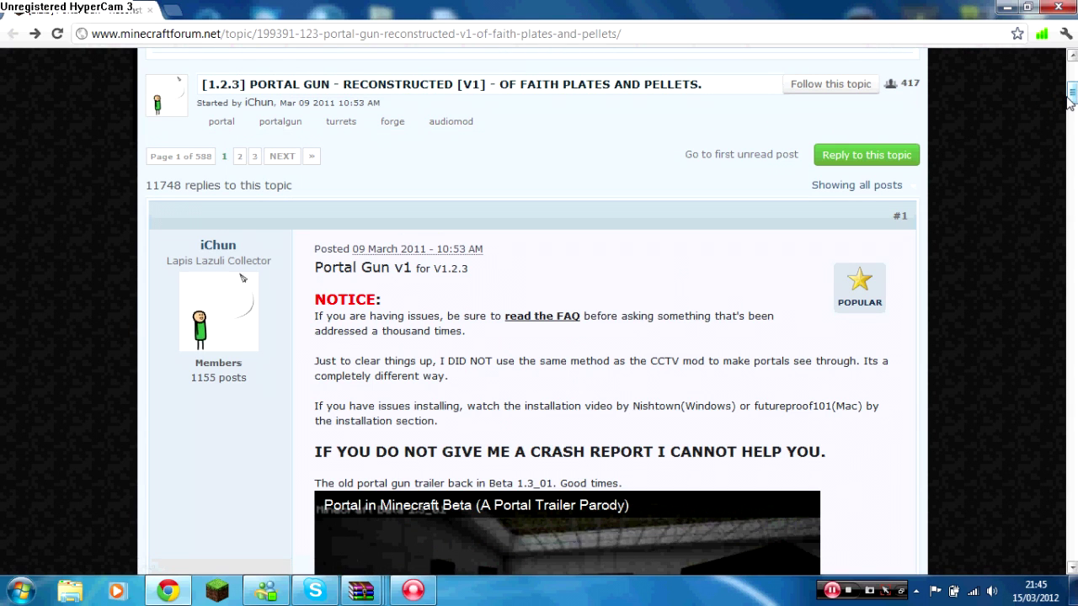
left_click_drag(1071, 98, 1071, 125)
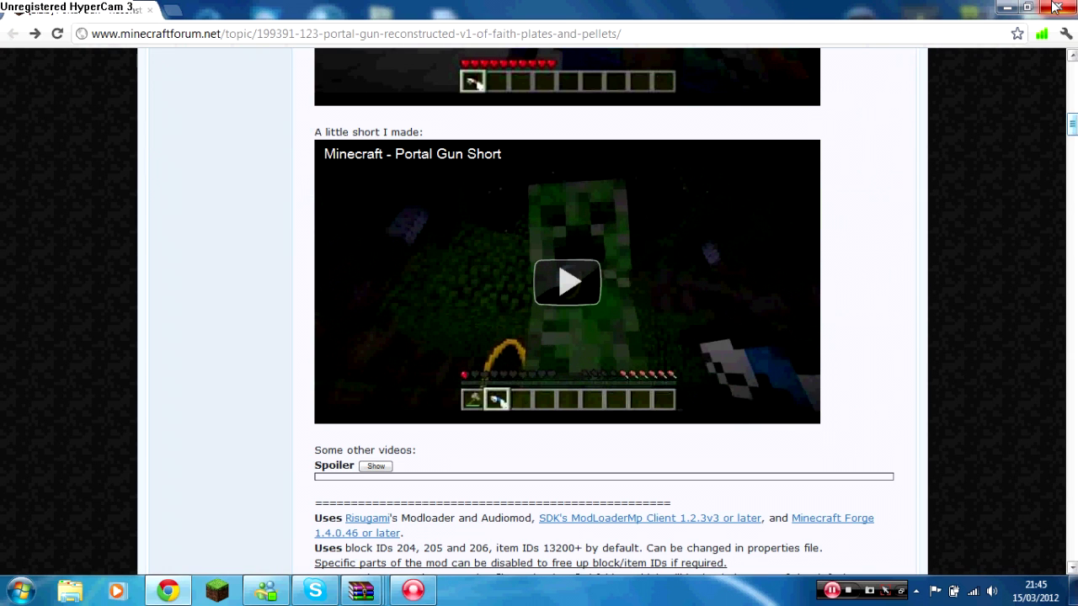
left_click(1008, 7)
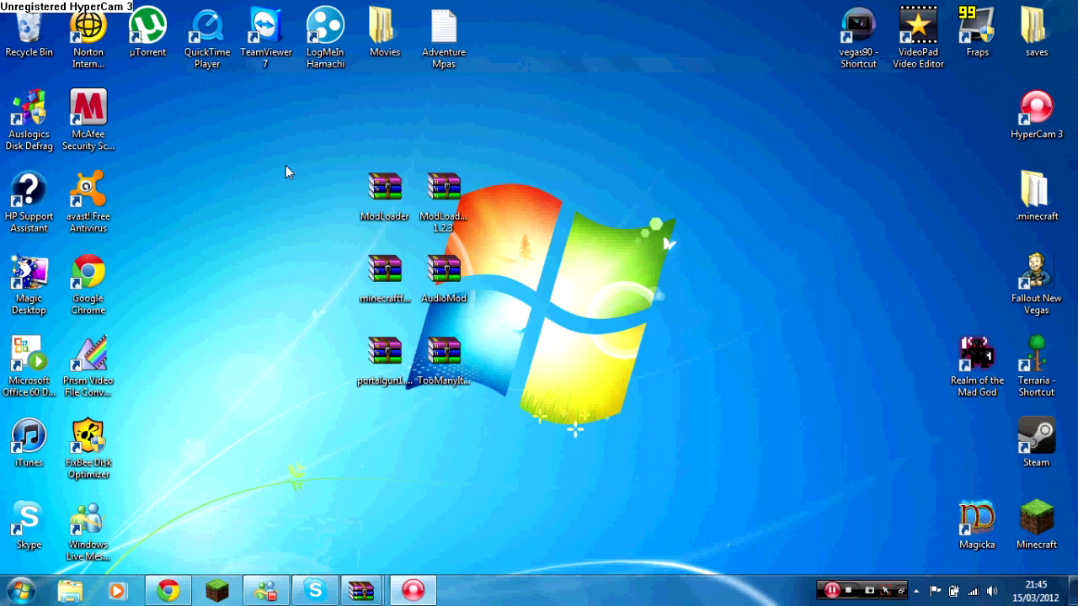
Step: Identify the mod archives on the desktop one by one, moving the TooManyItems archive apart and back beside the others
left_click_drag(272, 152, 351, 164)
left_click_drag(444, 353, 622, 282)
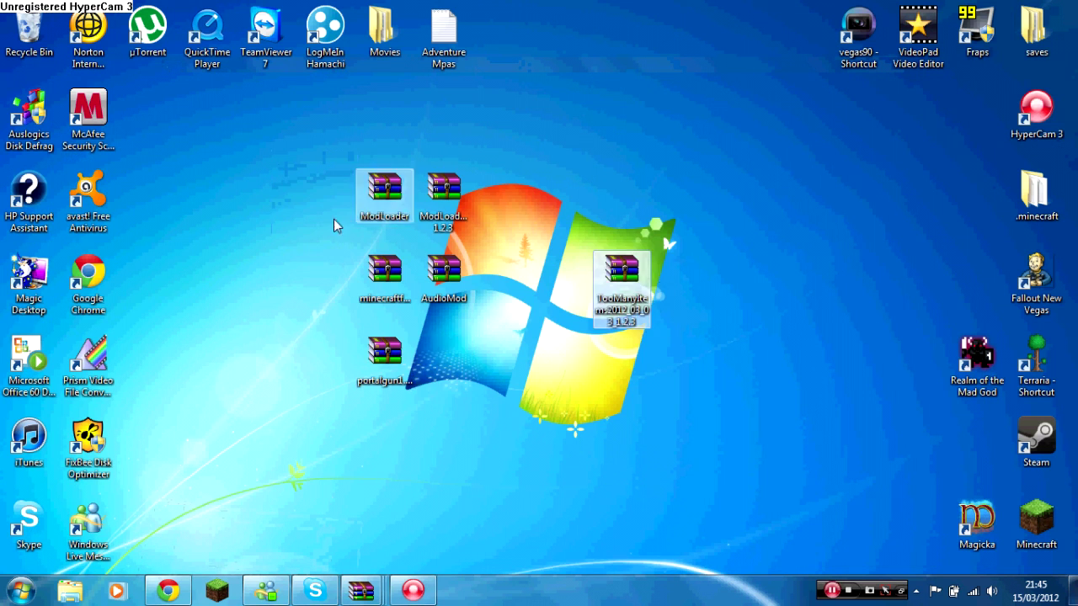
left_click(374, 195)
left_click(448, 197)
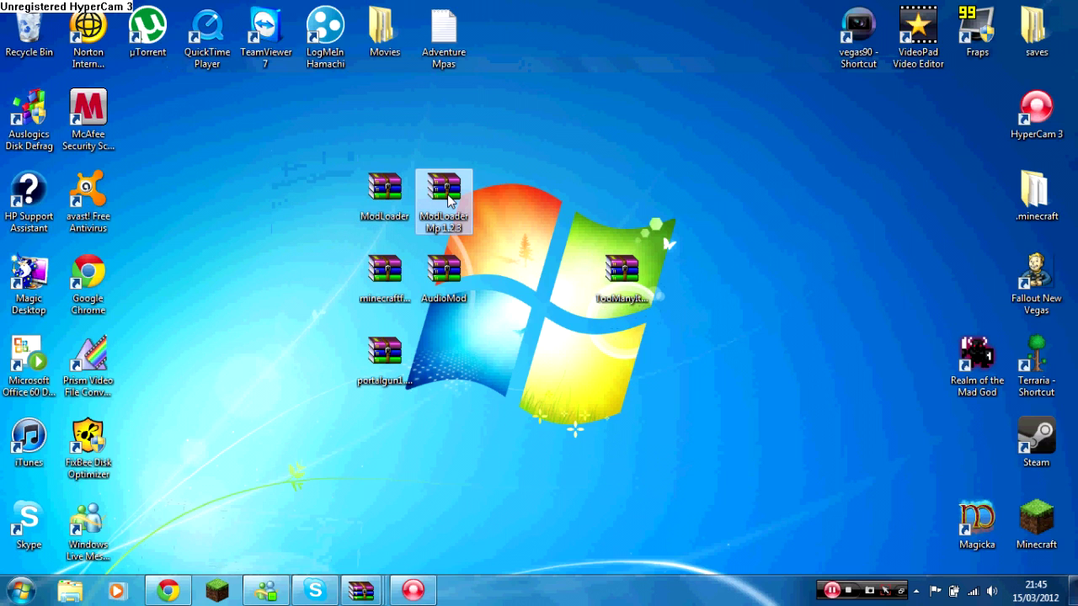
left_click(385, 271)
left_click(451, 278)
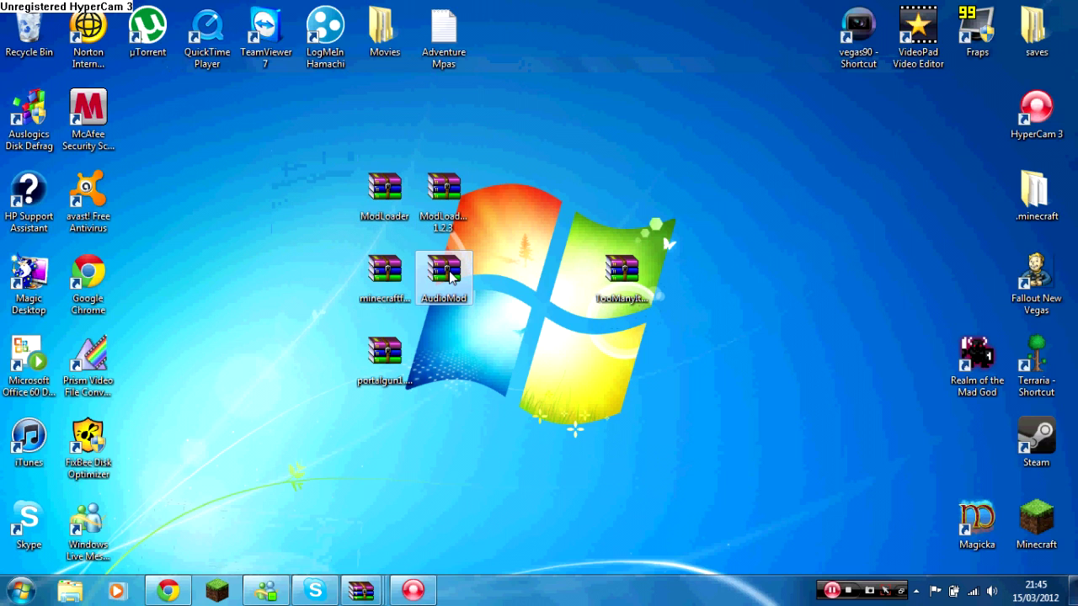
left_click(376, 347)
left_click(621, 268)
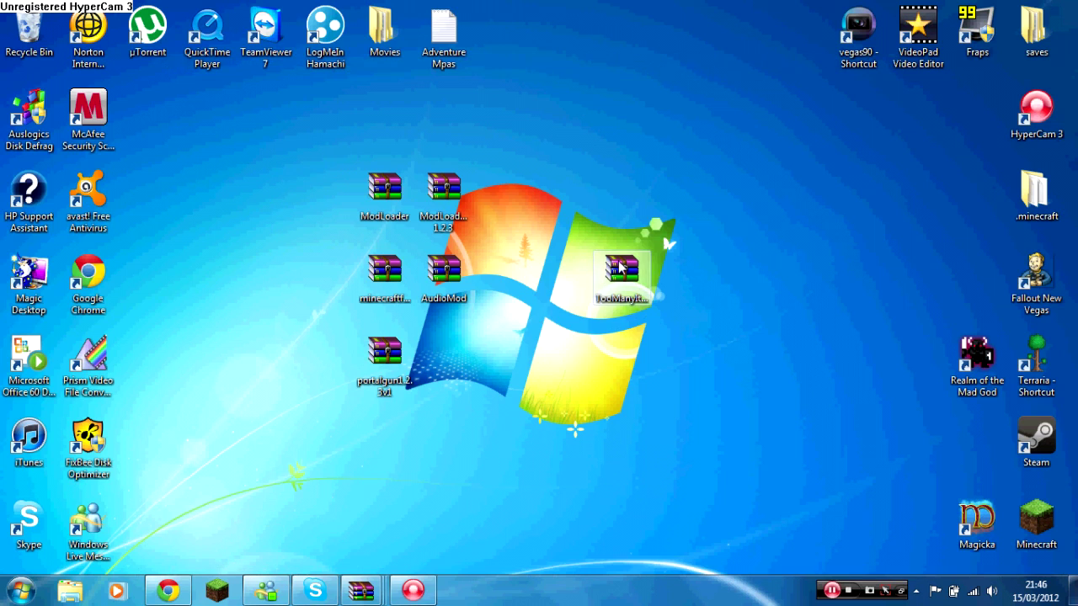
left_click_drag(621, 267, 446, 353)
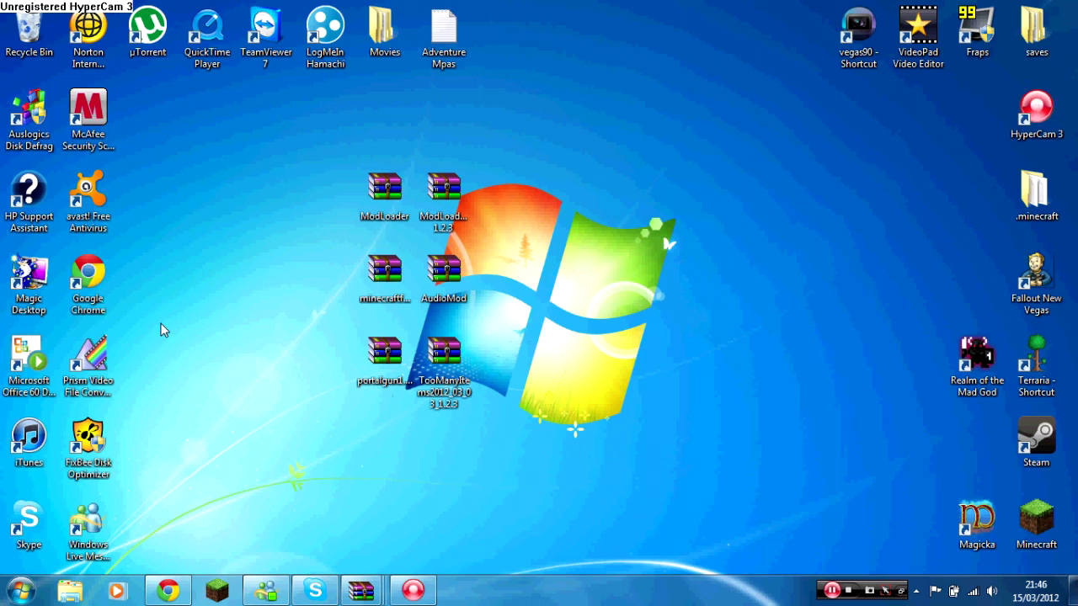
left_click_drag(300, 153, 483, 426)
left_click(539, 316)
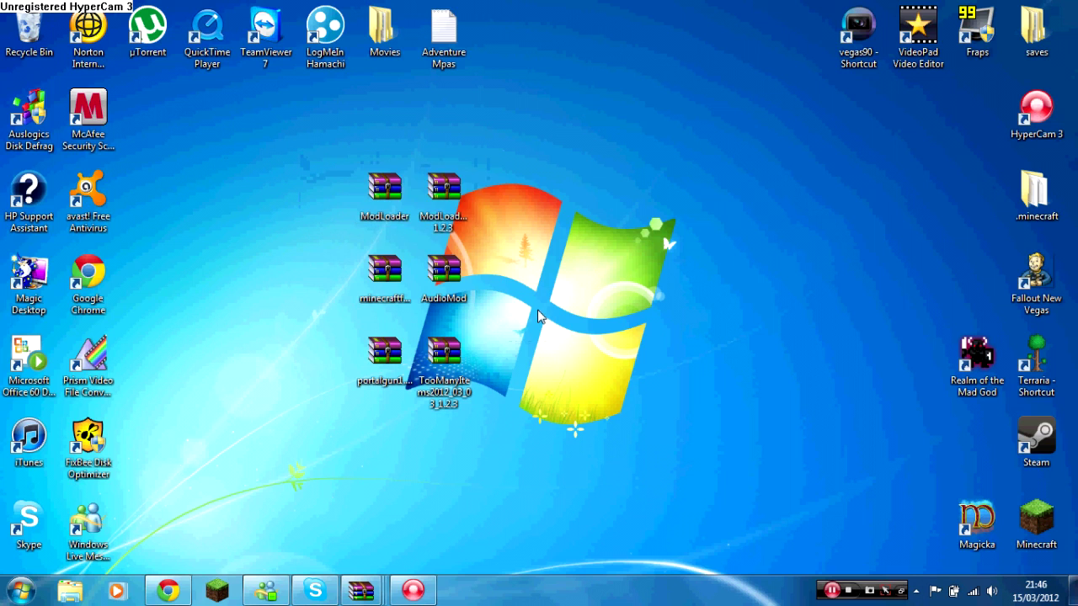
left_click_drag(305, 192, 487, 436)
left_click(608, 362)
Step: Open the Roaming folder using %appdata% and go into .minecraft\bin
left_click(20, 589)
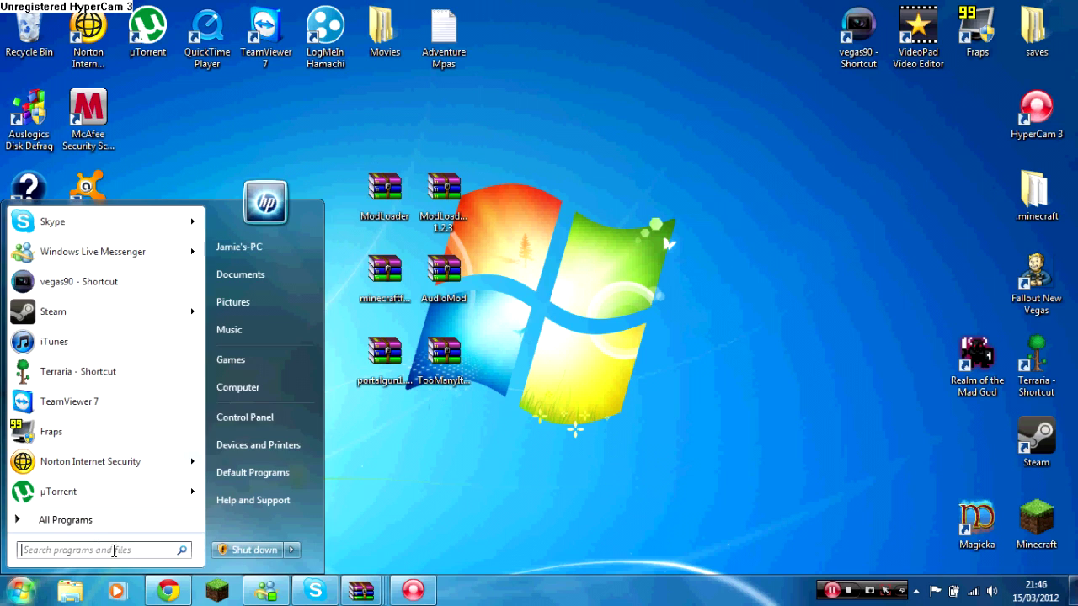
type("%app")
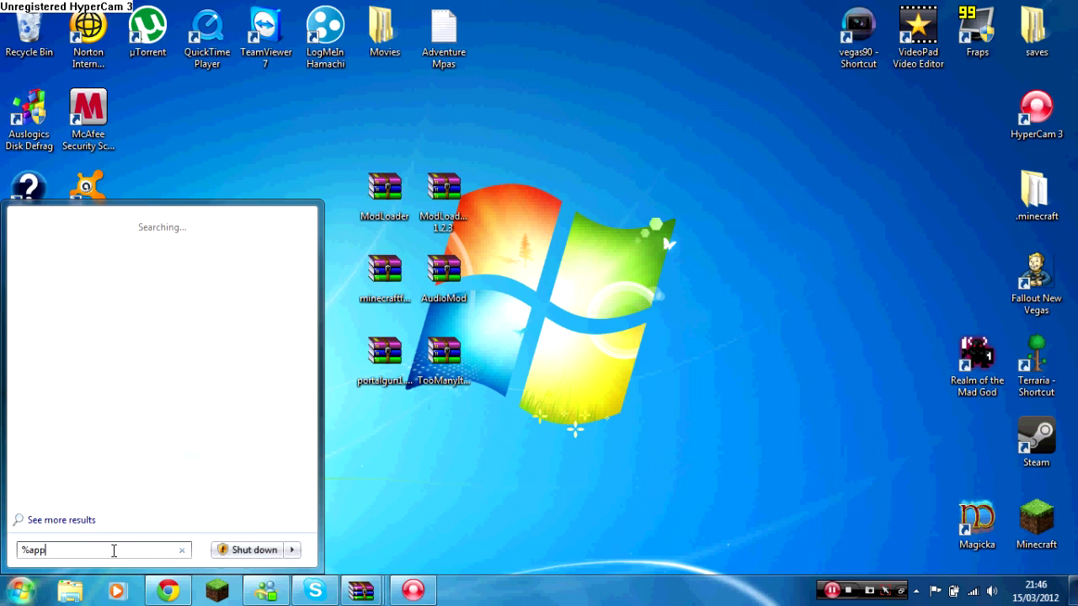
type("data%")
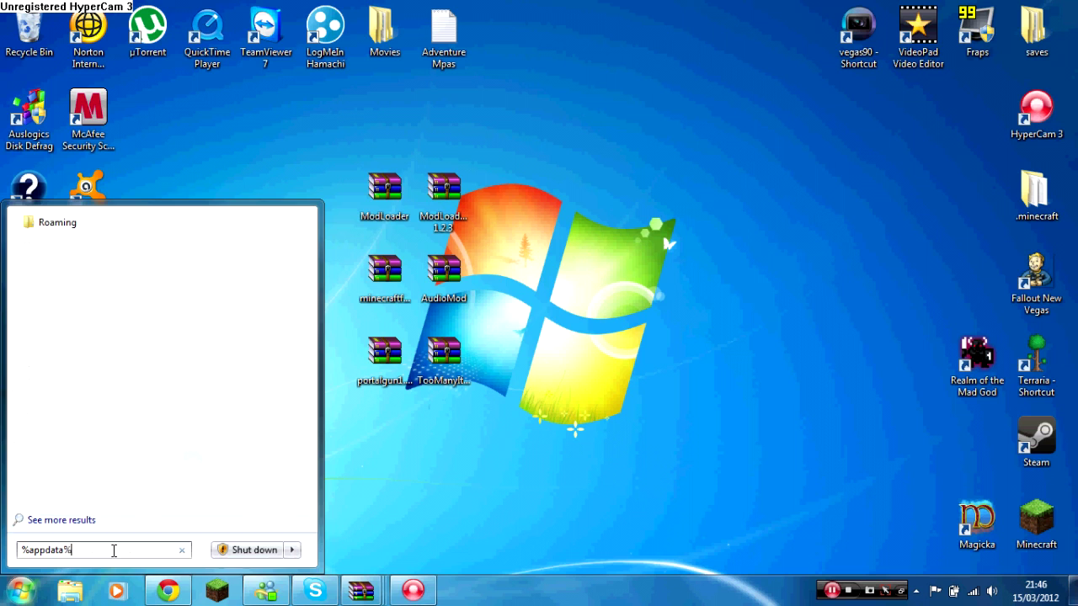
key("Return")
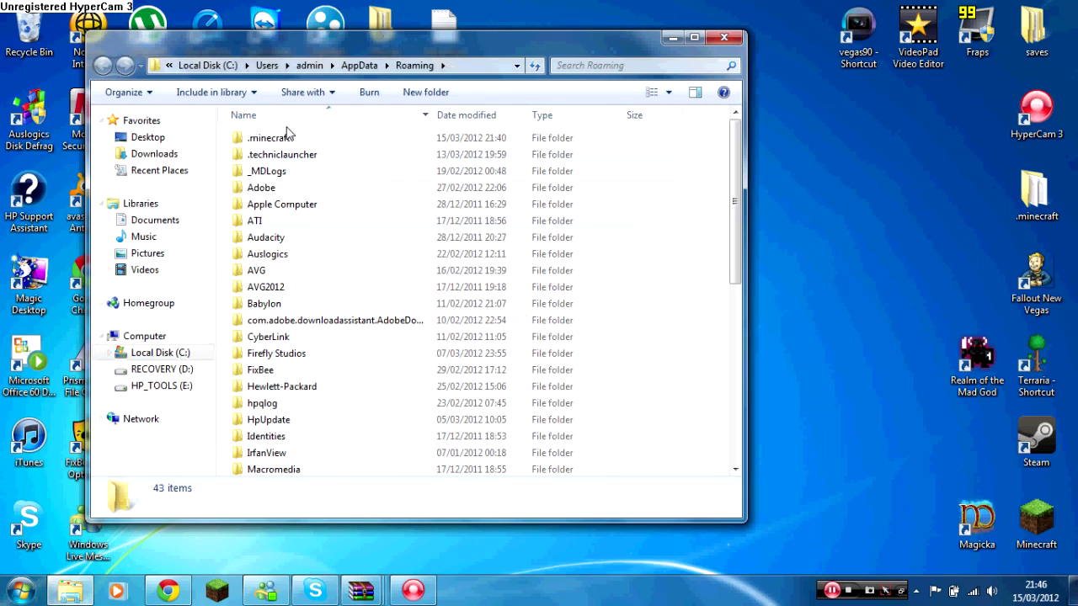
double_click(299, 137)
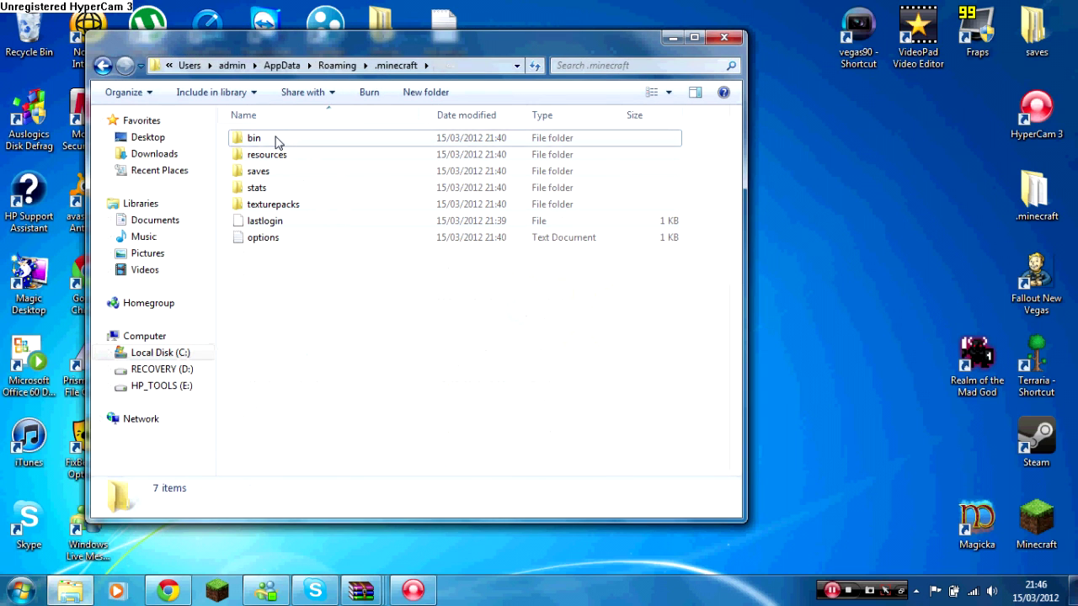
double_click(277, 139)
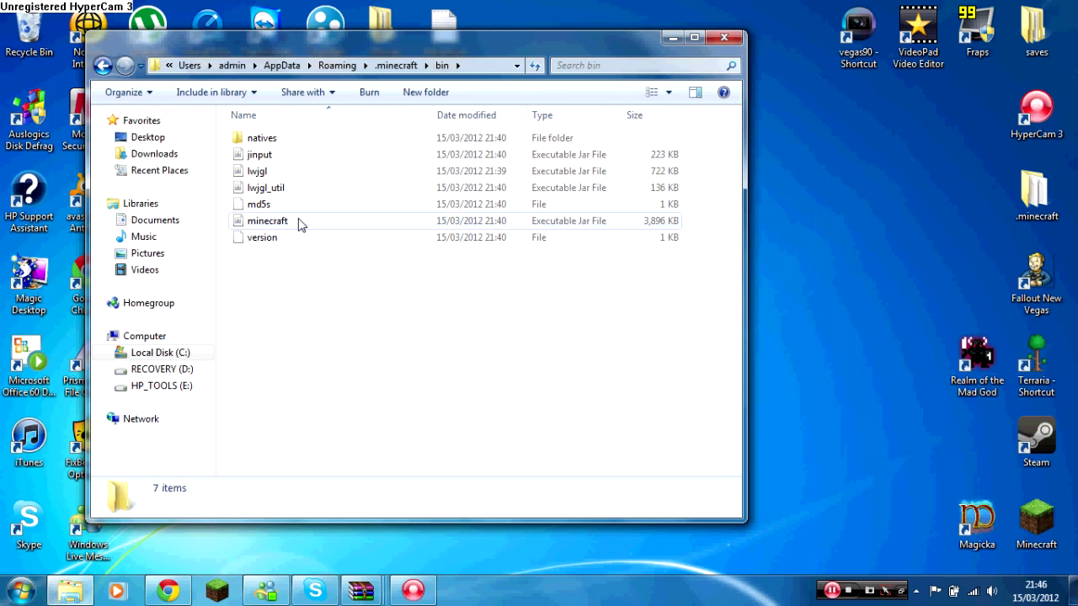
Step: Open the minecraft jar file from the bin folder with WinRAR archiver
left_click(366, 231)
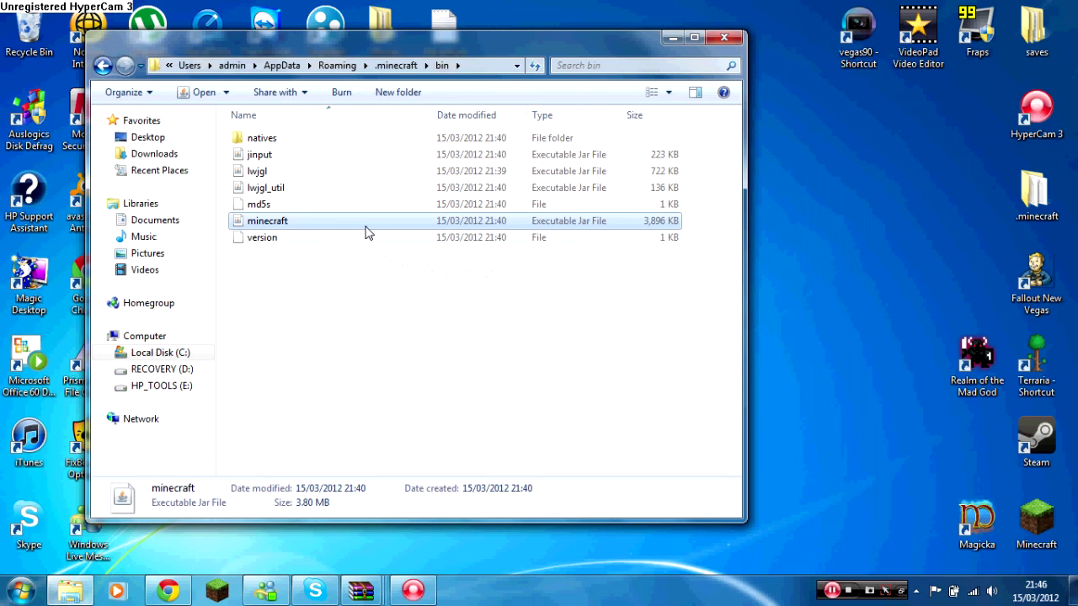
right_click(366, 232)
mouse_move(415, 290)
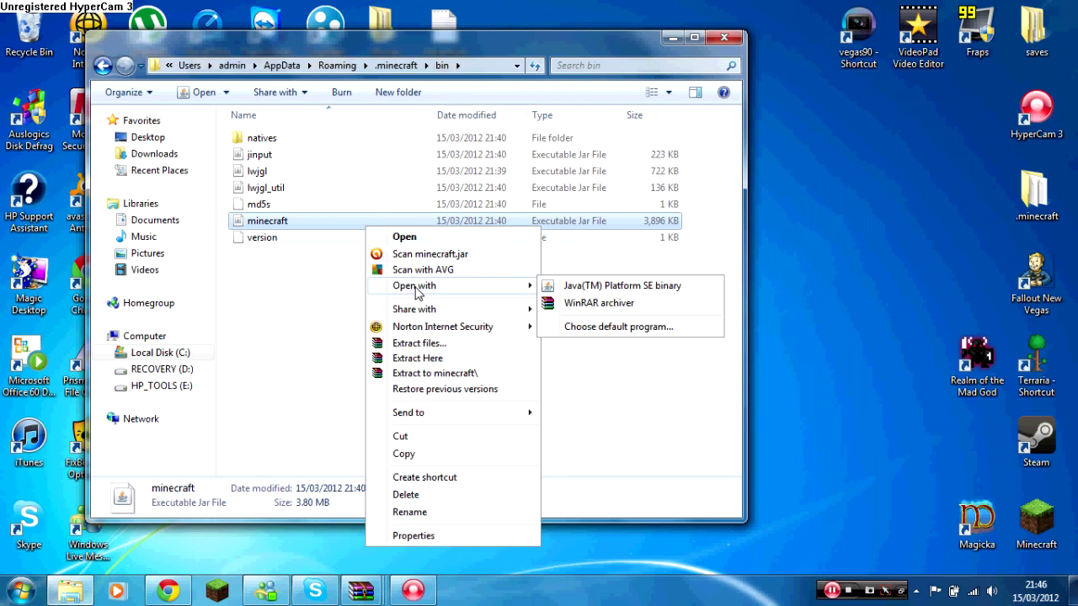
left_click(578, 306)
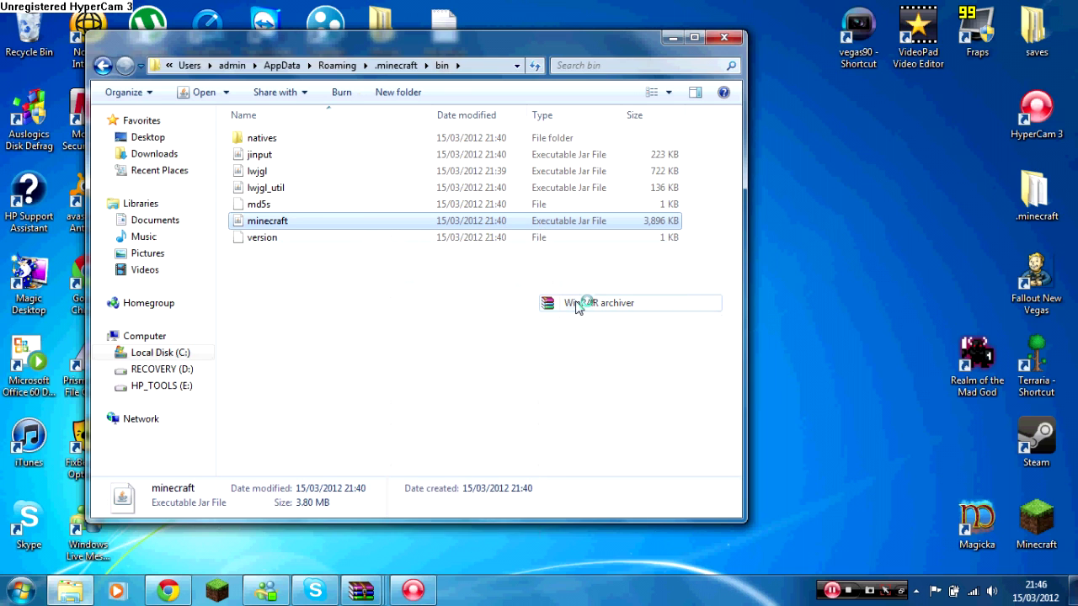
Step: Minimize the bin folder window and snap the minecraft.jar archive window to the right half of the screen
left_click(648, 43)
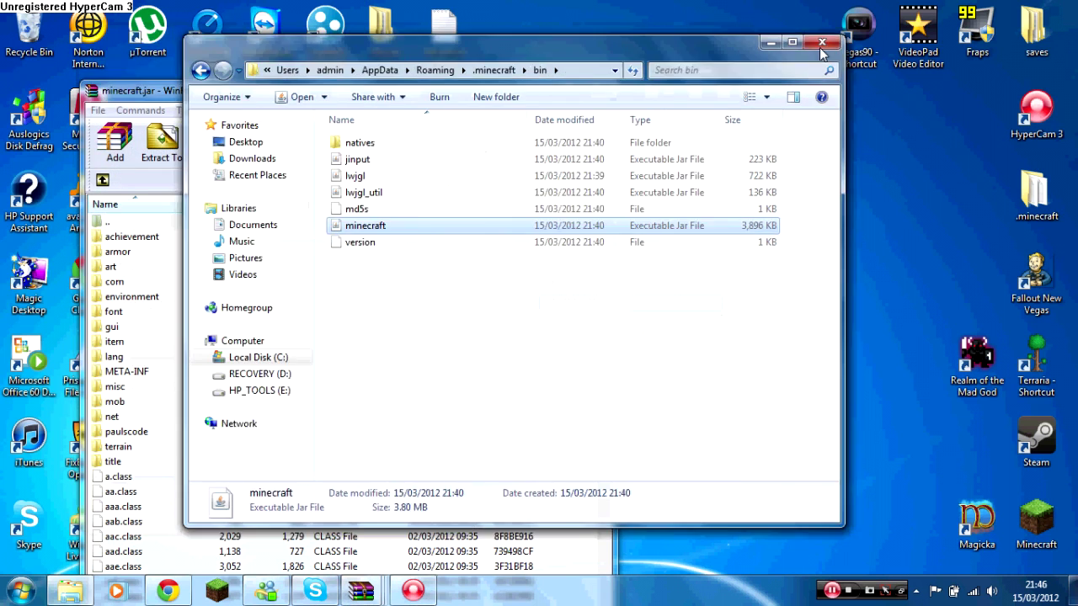
left_click(653, 313)
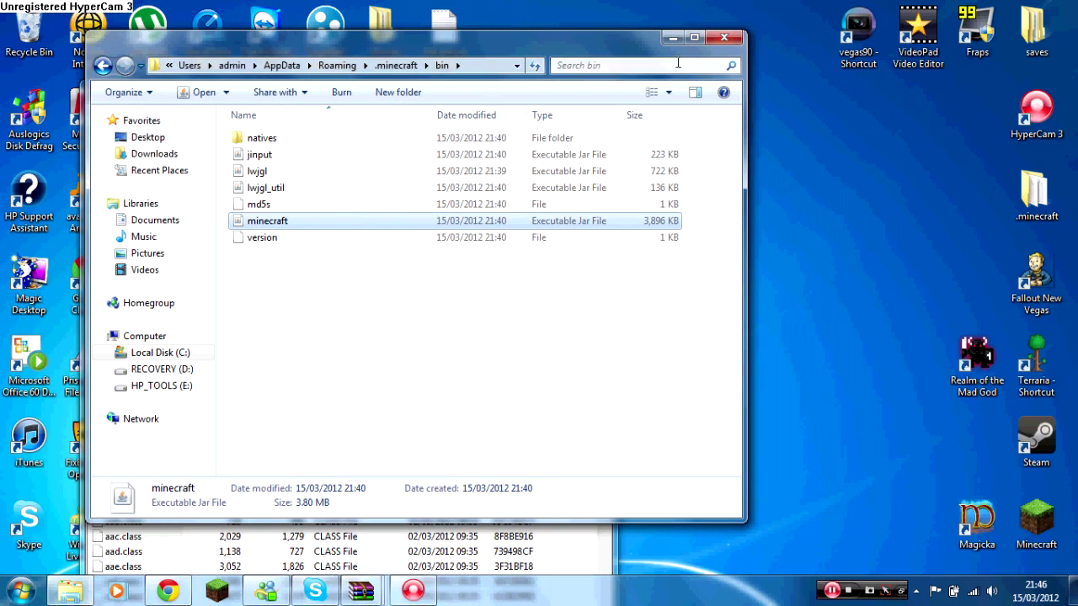
left_click(672, 38)
left_click_drag(419, 99, 1076, 253)
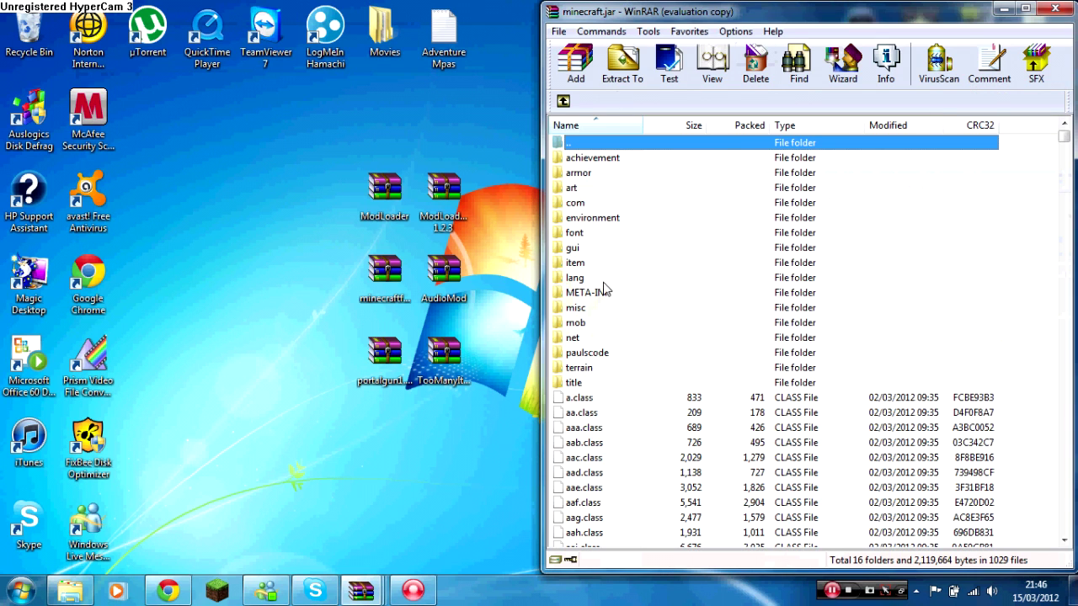
Step: Delete the META-INF folder from minecraft.jar and confirm the deletion
left_click(593, 293)
key("Delete")
key("Return")
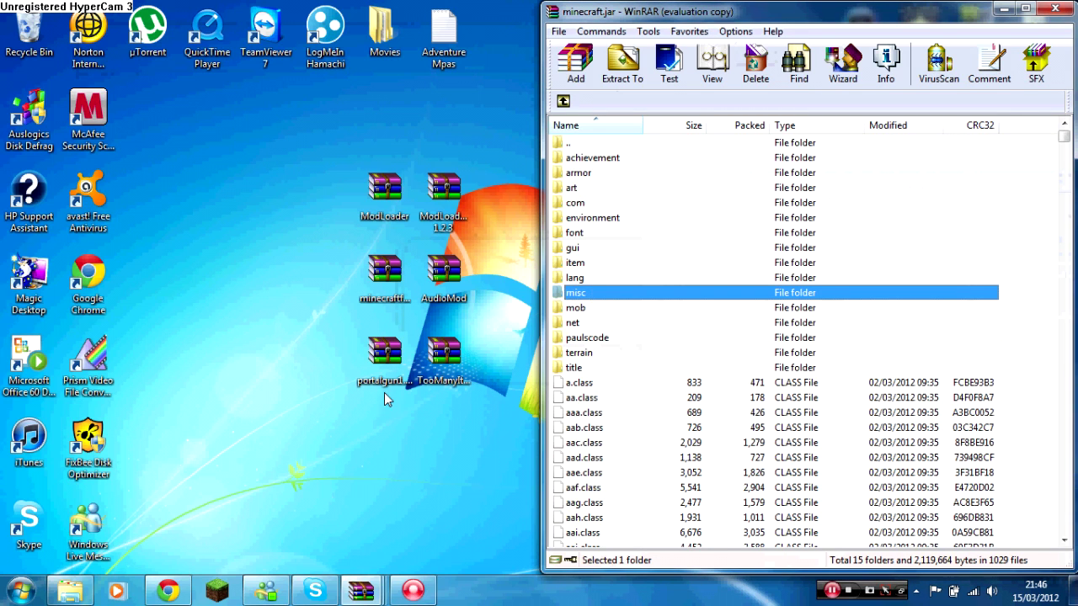
Step: Copy all files from the already open ModLoader.zip into minecraft.jar, accepting the default archive settings
left_click(373, 502)
mouse_move(362, 591)
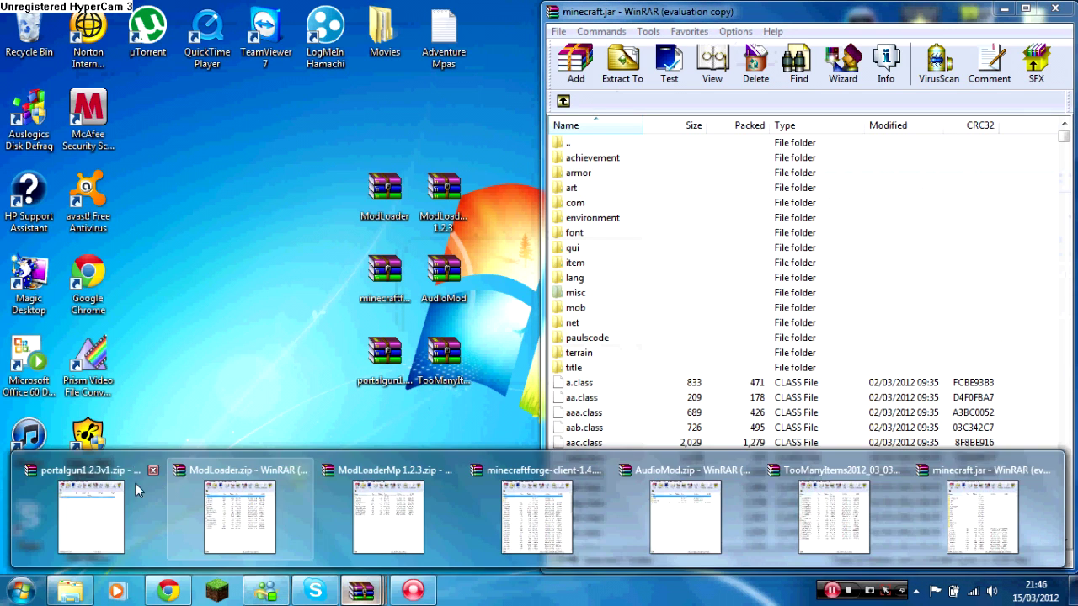
left_click(240, 509)
left_click_drag(263, 404, 644, 443)
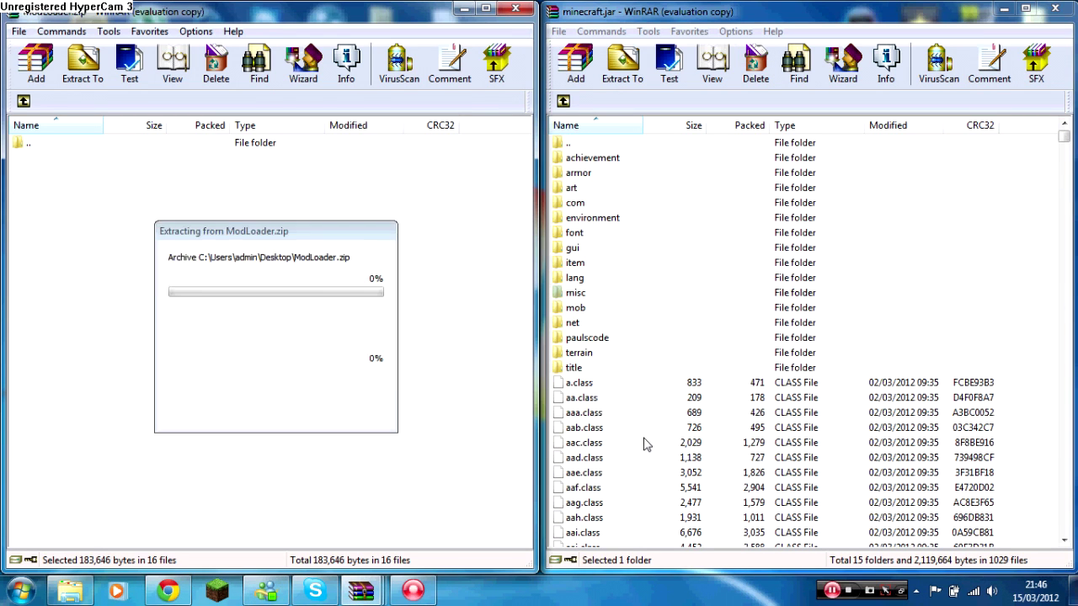
left_click(807, 424)
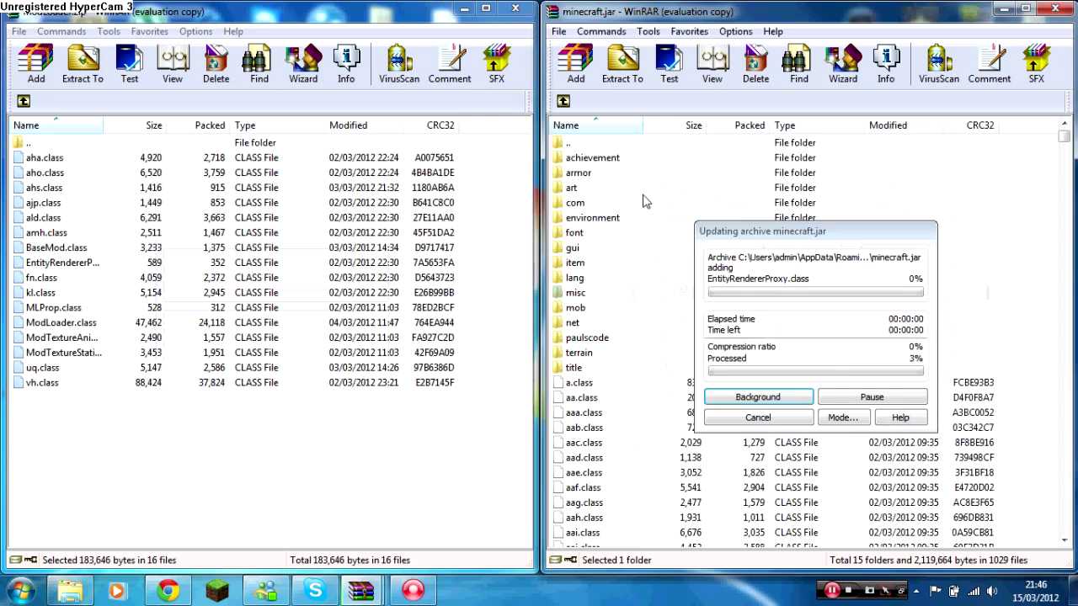
Step: Copy all files from ModLoaderMp 1.2.3.zip into minecraft.jar with the default archive settings and close the source archive
left_click(376, 592)
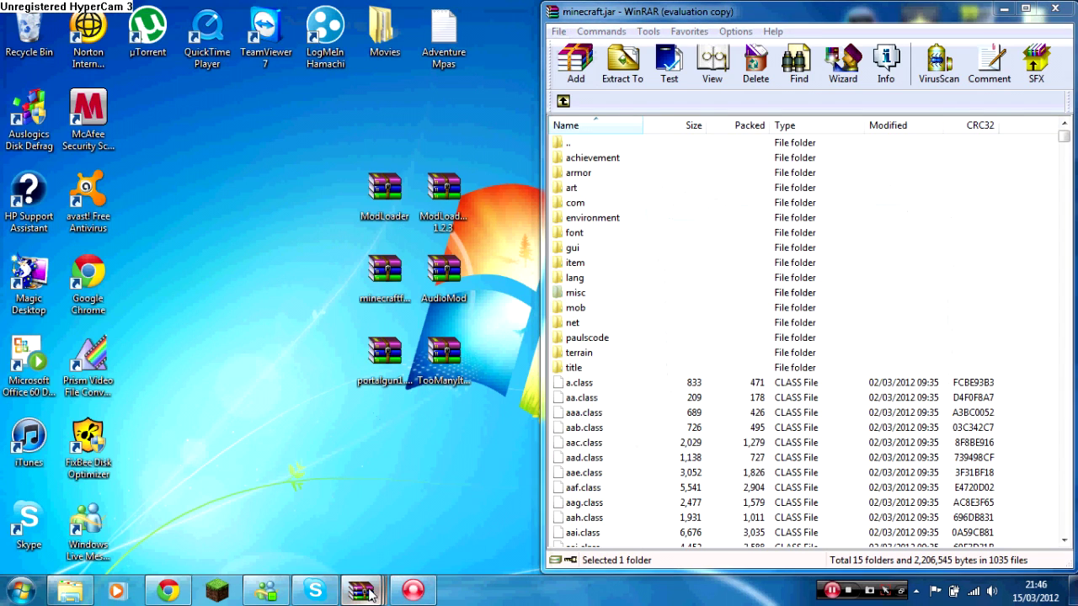
left_click(219, 518)
left_click_drag(234, 341, 653, 461)
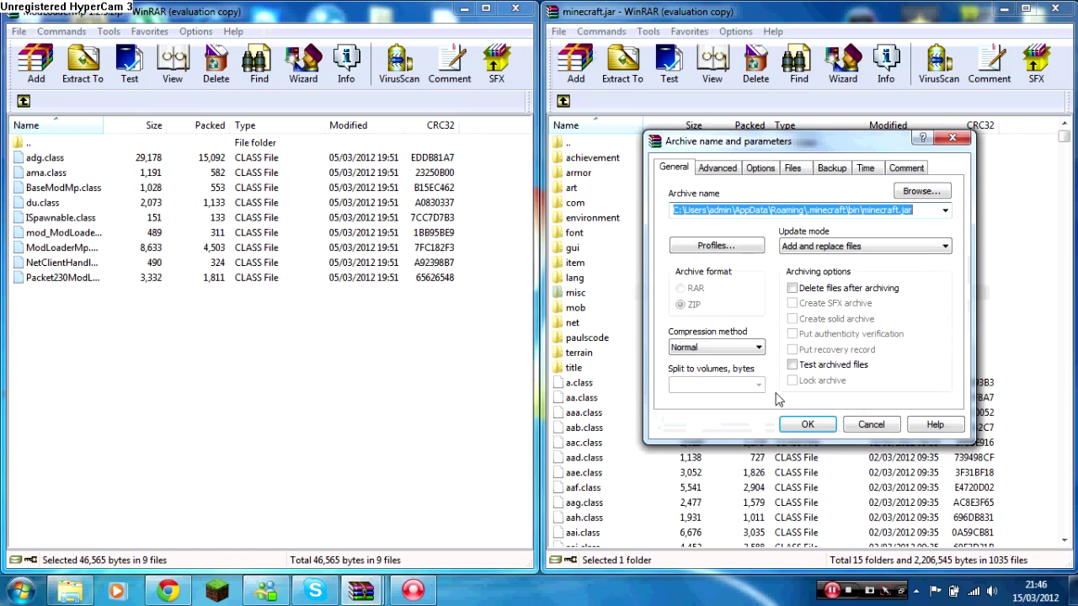
left_click(809, 423)
left_click(514, 10)
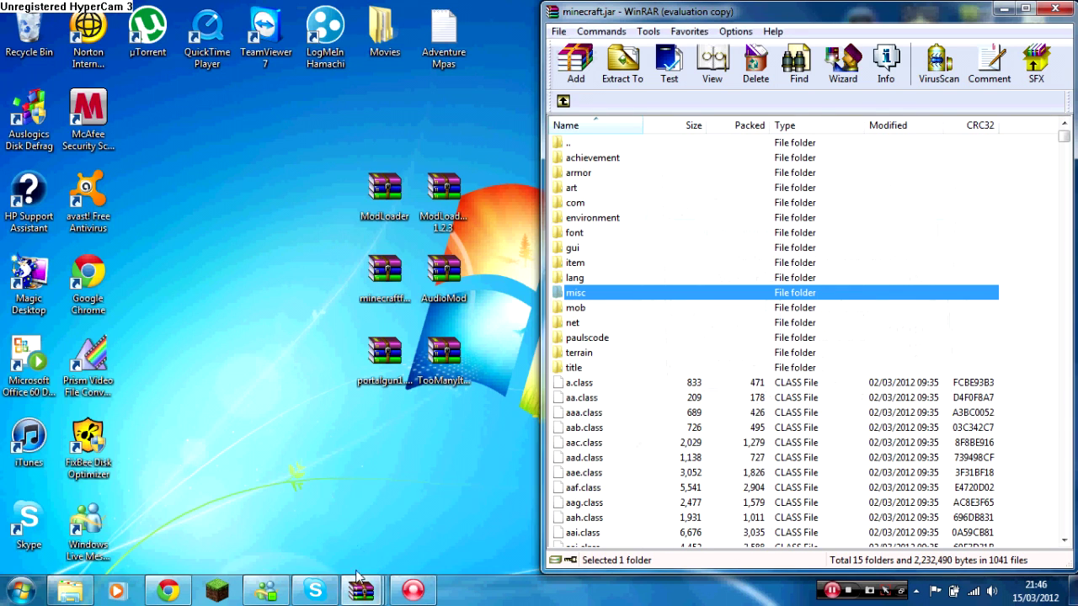
Step: Copy all folders and files from the minecraftforge-client archive into minecraft.jar with default settings and close the source archive
mouse_move(361, 589)
left_click(268, 484)
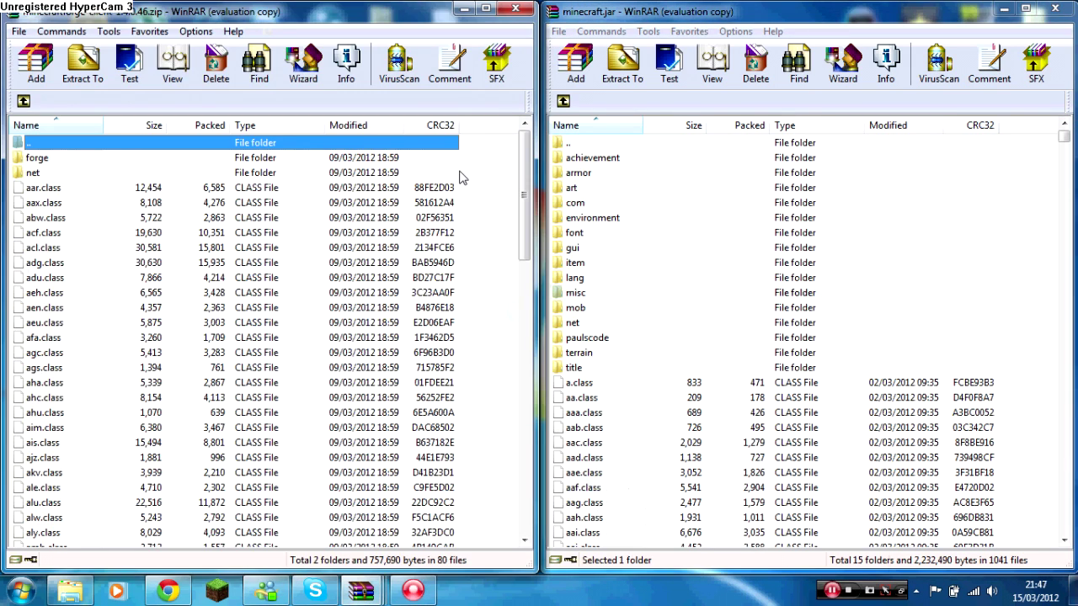
left_click_drag(462, 176, 653, 461)
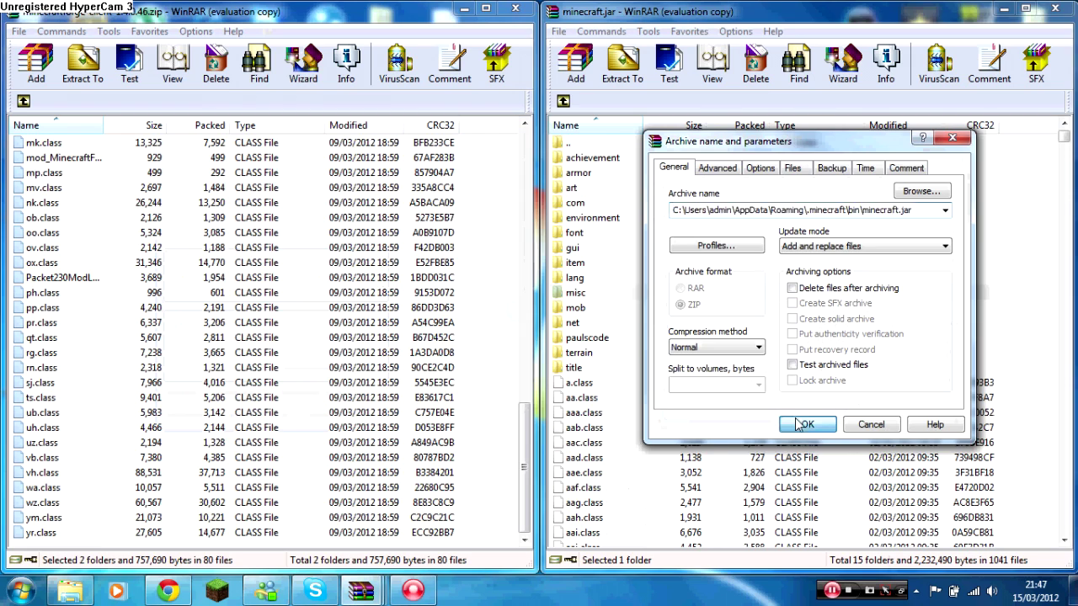
left_click(804, 425)
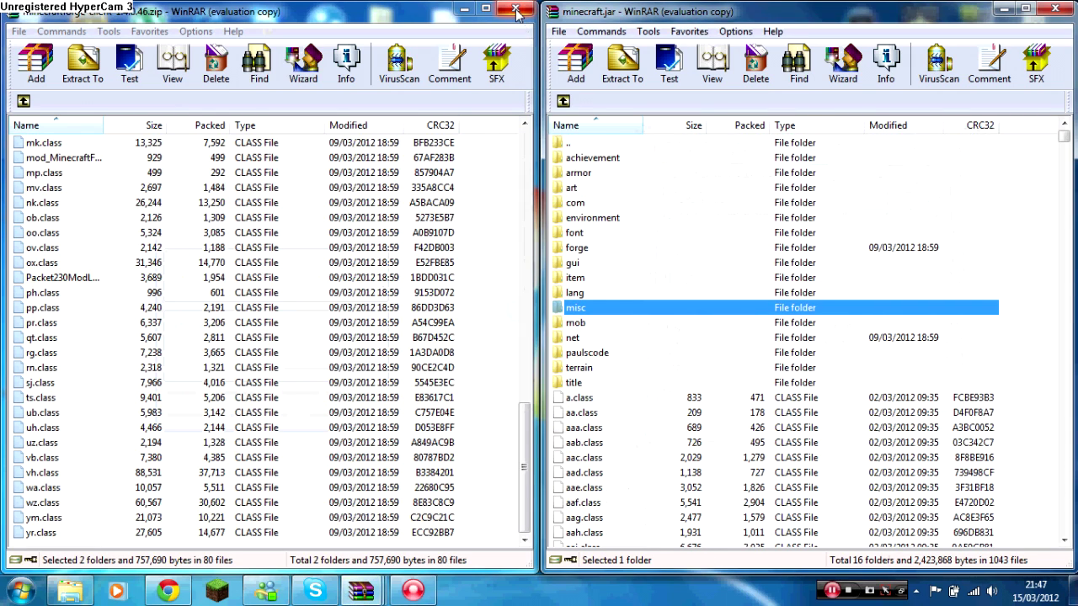
left_click(515, 10)
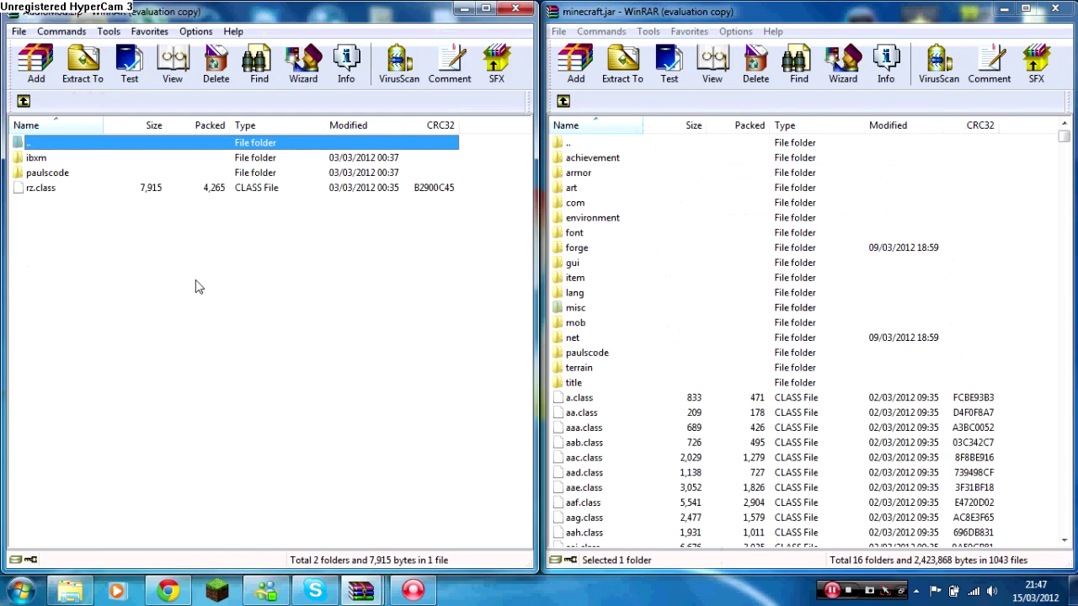
Step: Copy ibxm, paulscode and rz.class from AudioMod.zip into minecraft.jar with default settings and close the source archive
left_click_drag(197, 284, 640, 431)
left_click(795, 419)
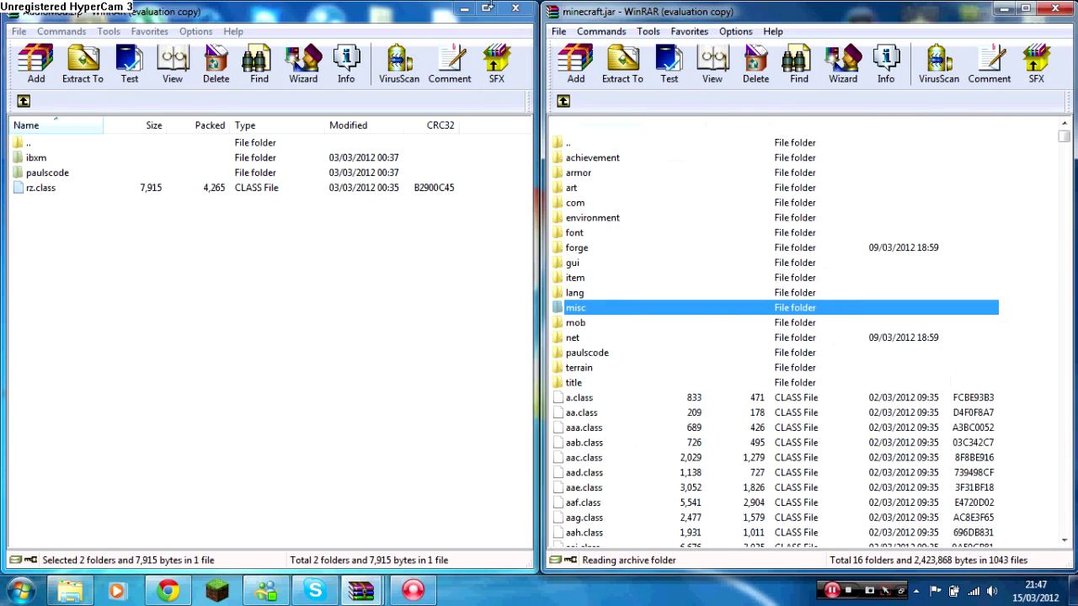
key("alt+F4")
Step: Copy all files from the TooManyItems archive into minecraft.jar with the default archive settings and close the source archive
mouse_move(360, 592)
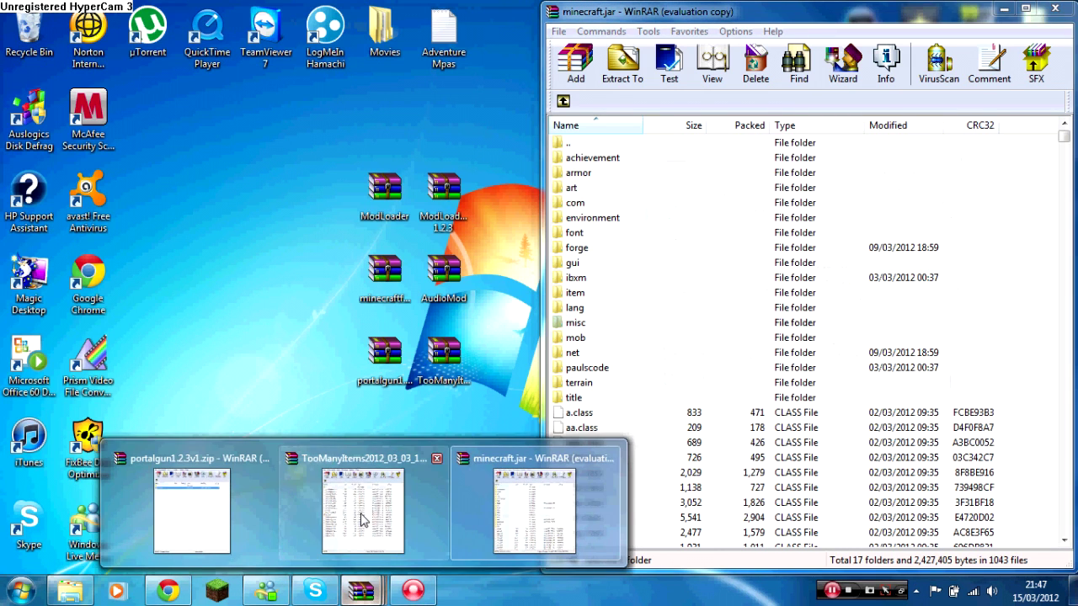
left_click(360, 513)
left_click_drag(253, 482, 56, 166)
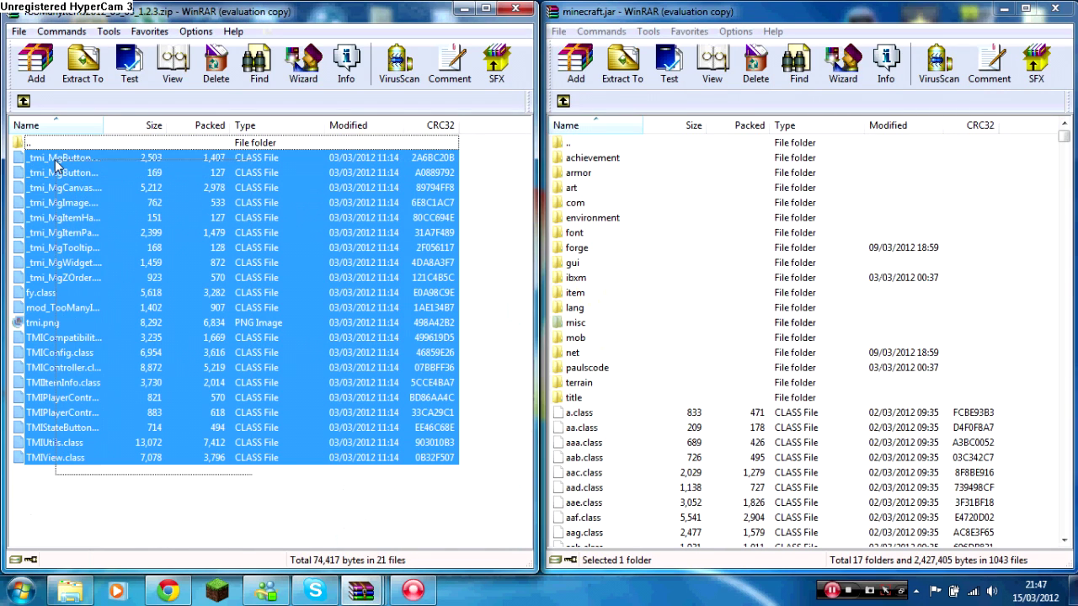
left_click_drag(627, 488, 630, 490)
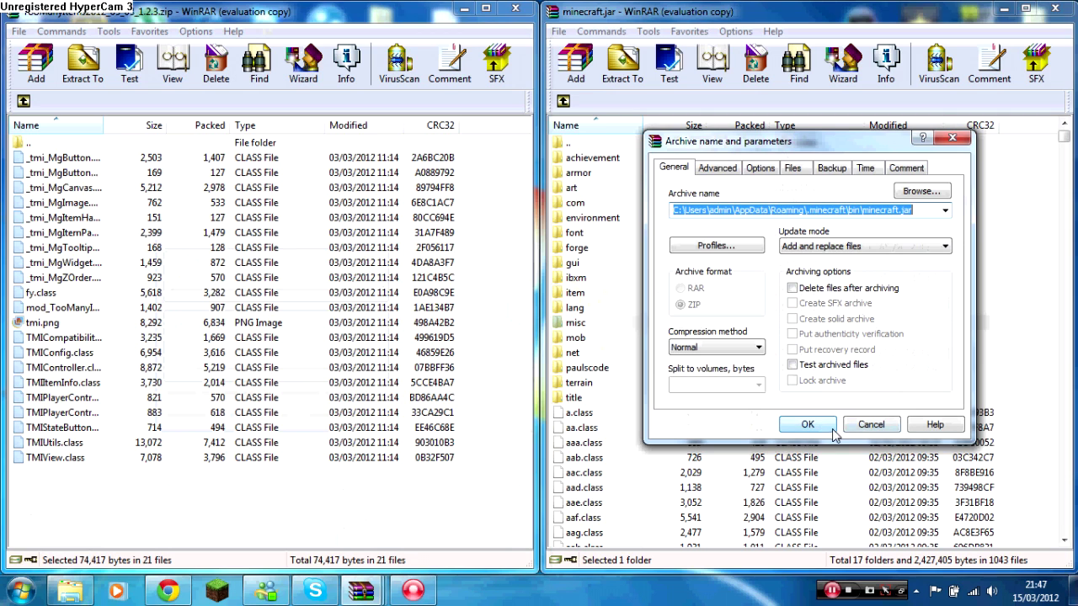
left_click(832, 428)
left_click(515, 8)
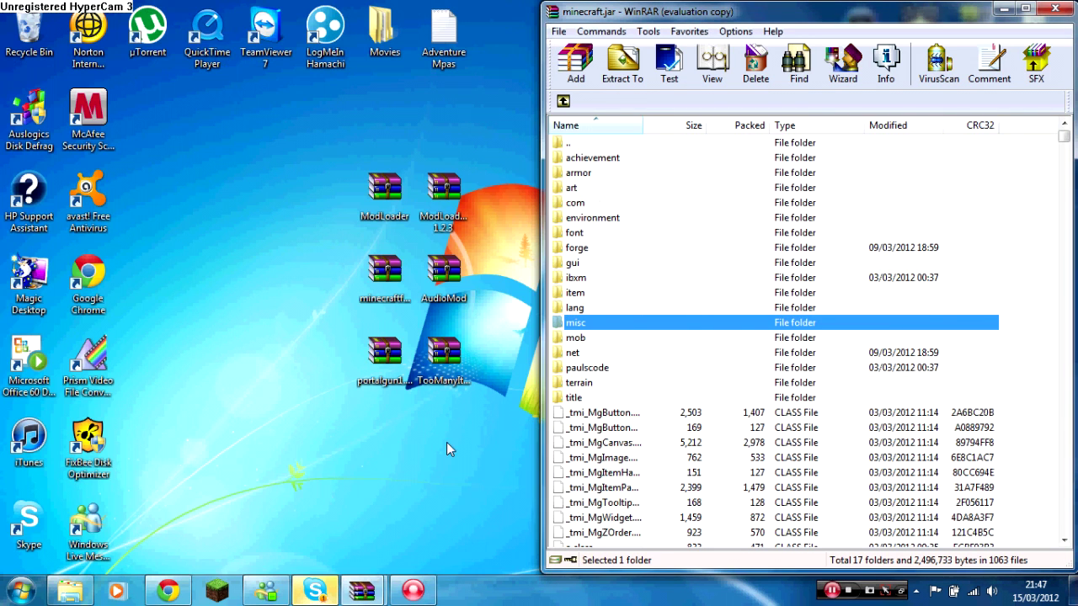
Step: Close the minecraft.jar archive window
left_click(375, 592)
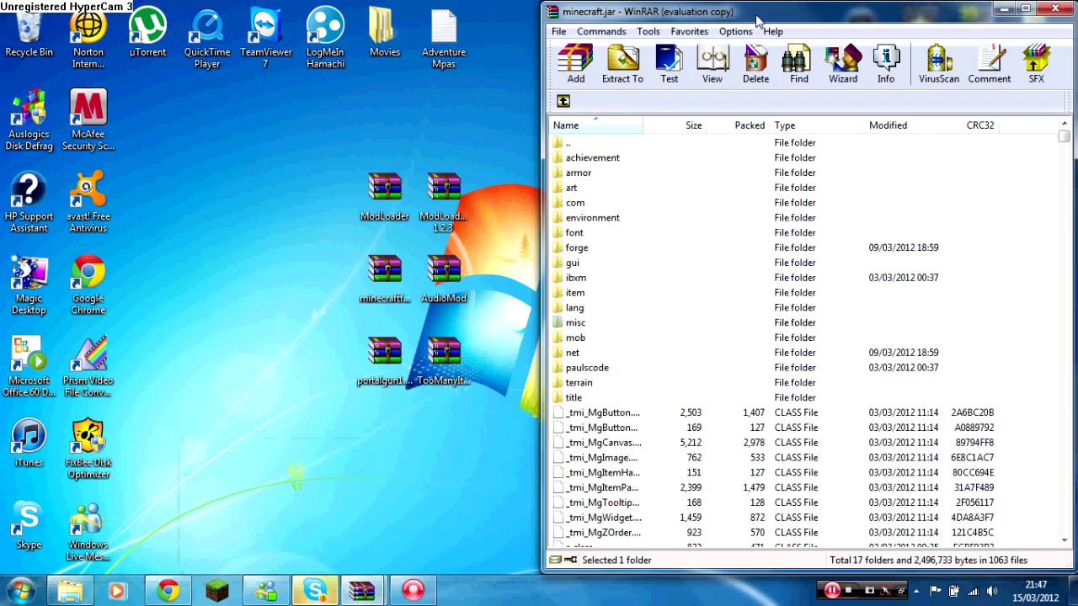
left_click_drag(756, 19, 681, 19)
left_click(970, 10)
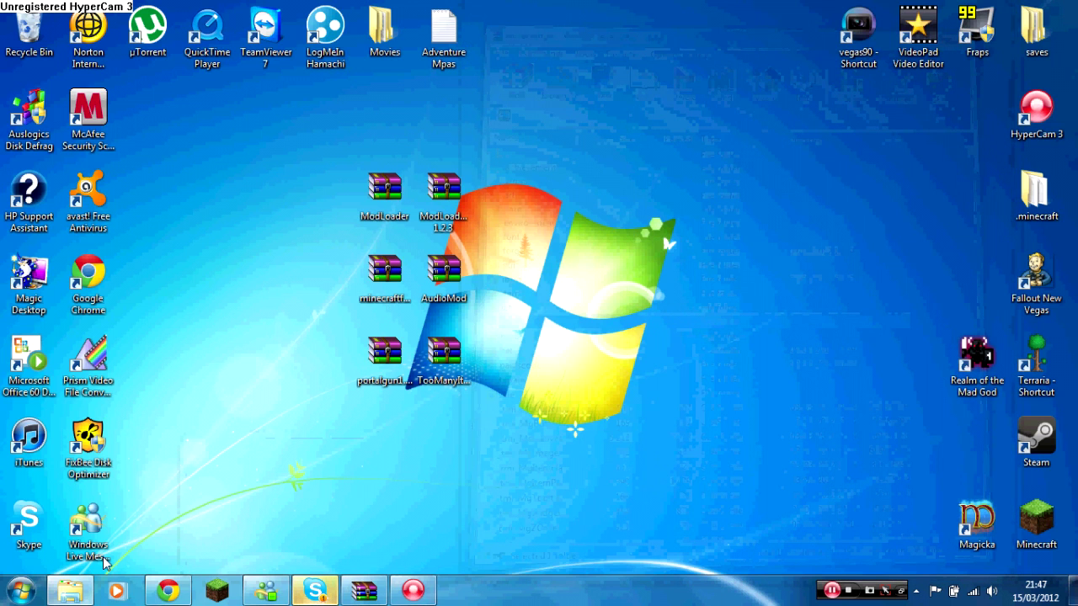
Step: Bring back the bin folder window and go up to the .minecraft folder, keeping it visible beside the desktop
left_click(70, 591)
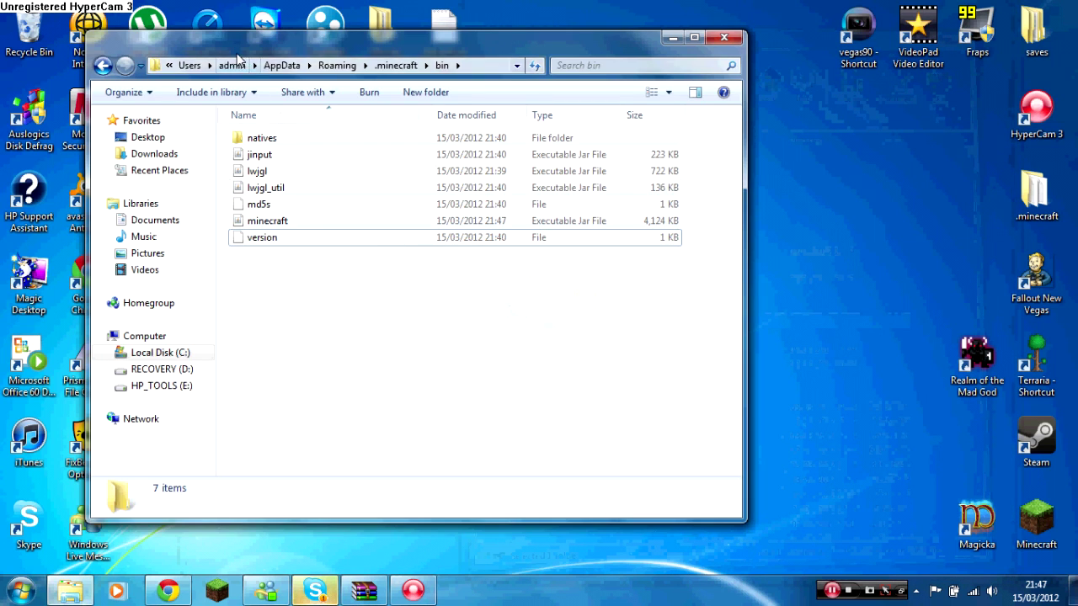
left_click_drag(240, 42, 1074, 139)
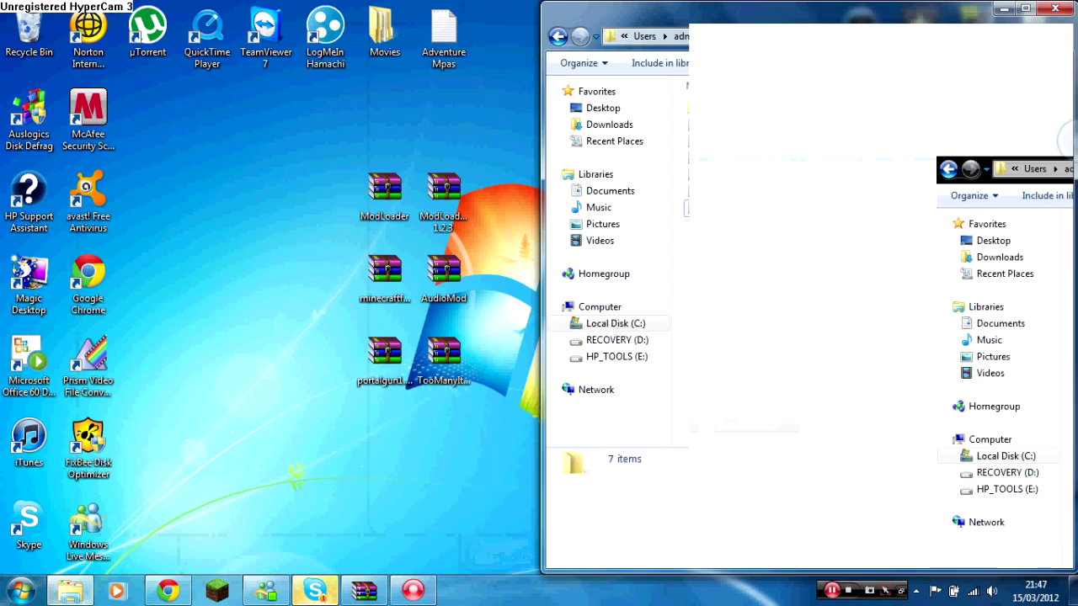
left_click(557, 37)
left_click(723, 292)
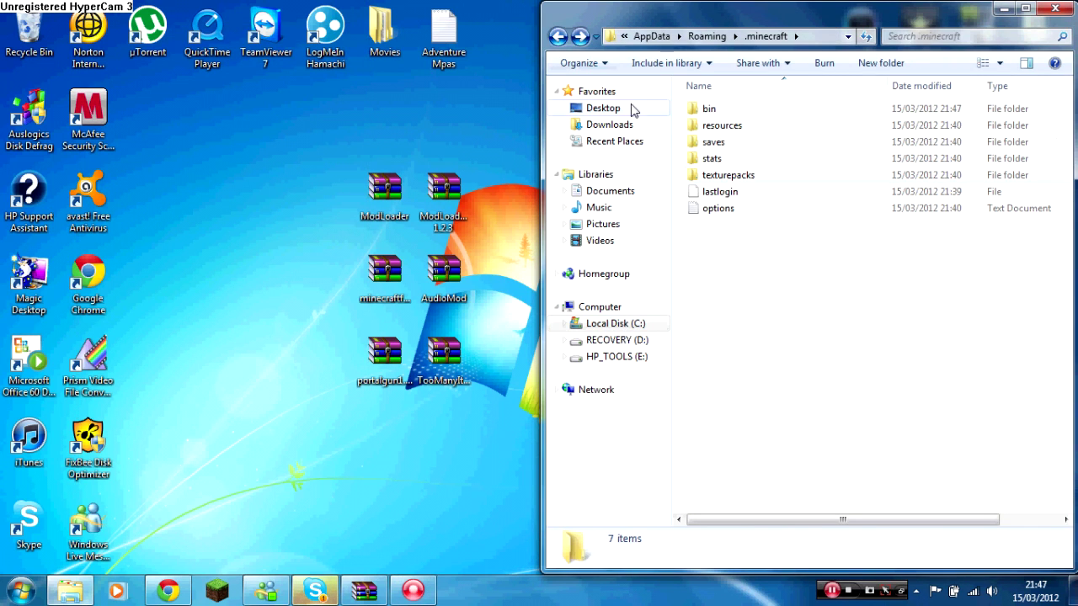
left_click_drag(741, 10, 562, 14)
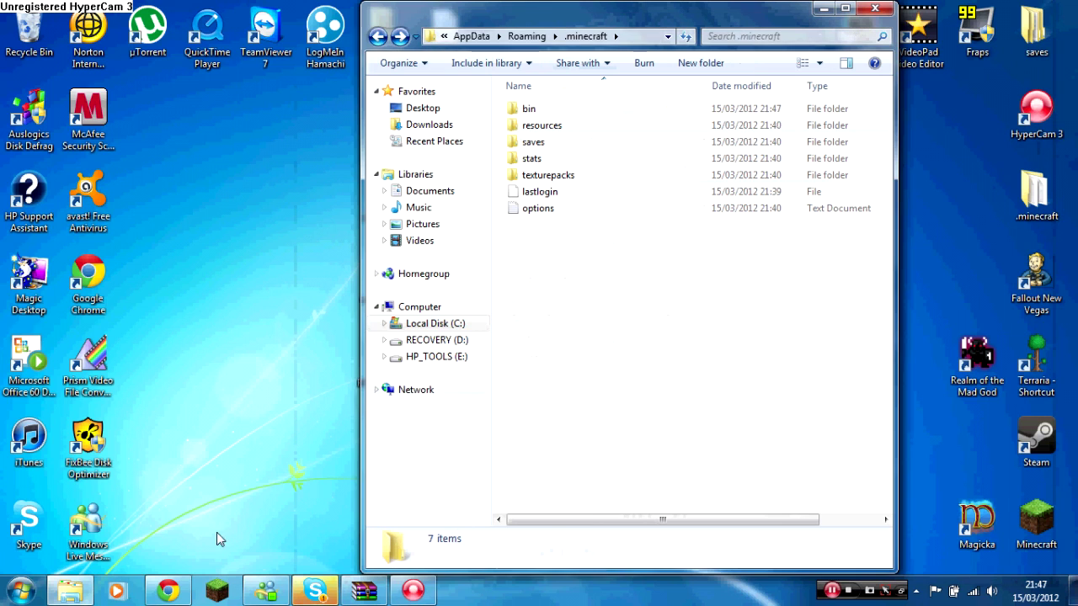
Step: Run Minecraft once with the remembered login and quit it at the title screen
left_click(217, 591)
left_click(587, 309)
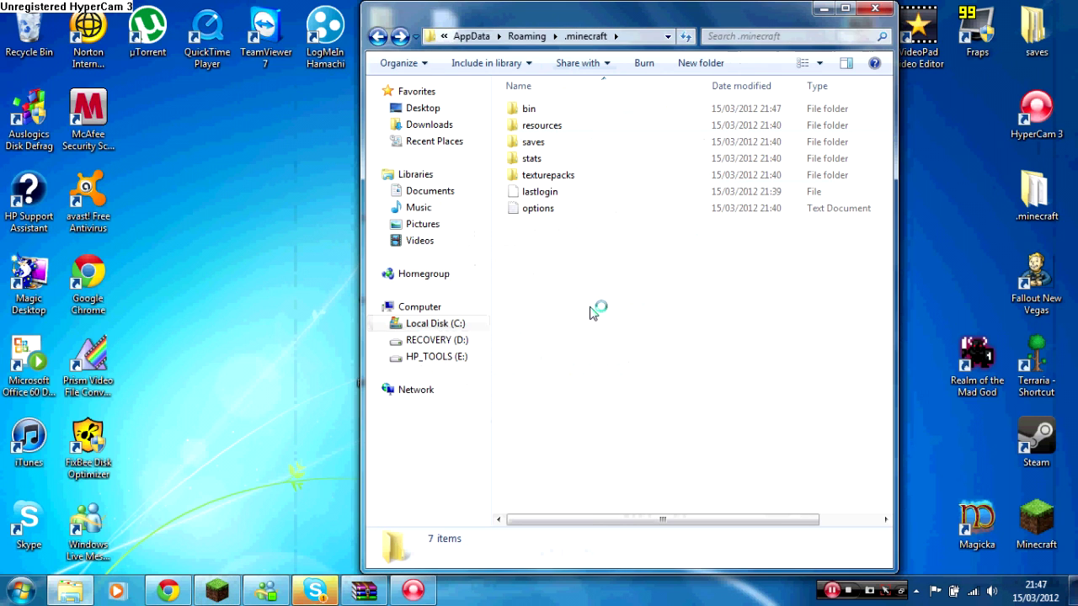
left_click_drag(589, 14, 703, 13)
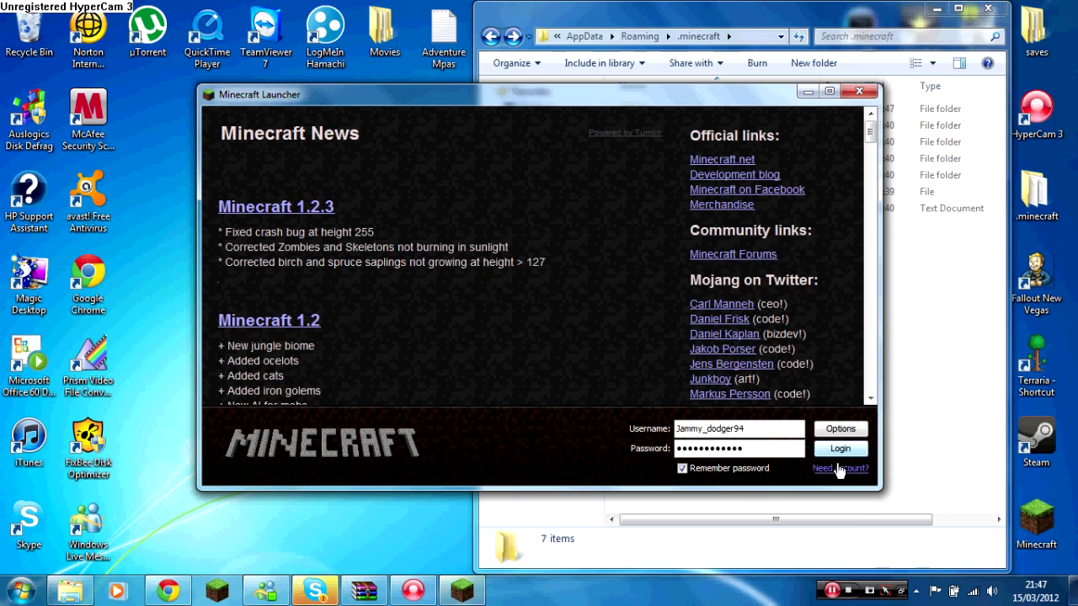
key("Return")
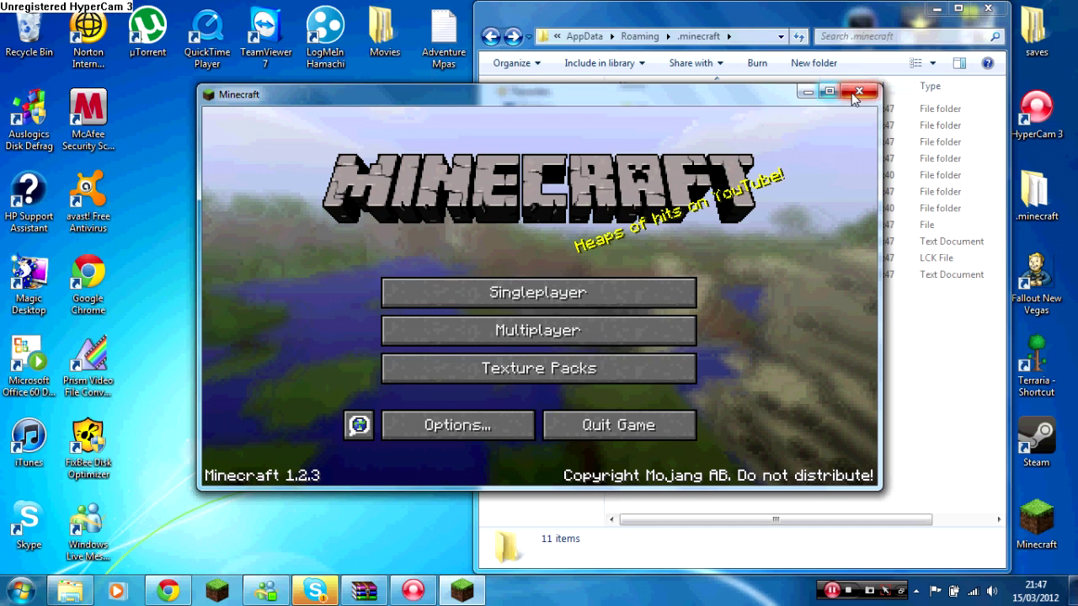
left_click(853, 92)
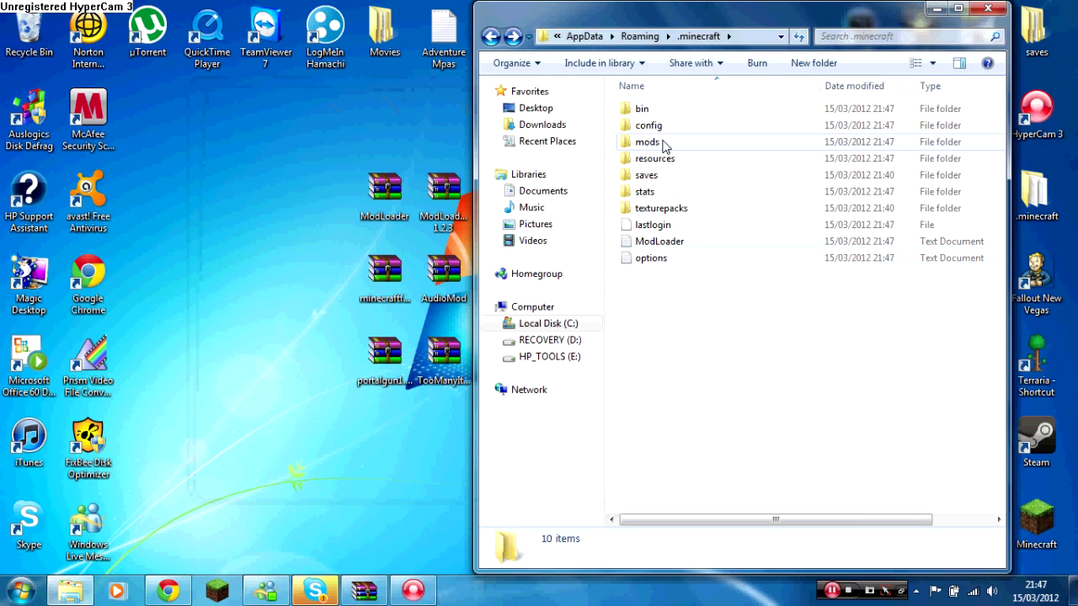
Step: Copy the portalgun folder from portalgun1.2.3v1.zip into the mods folder inside .minecraft
double_click(646, 142)
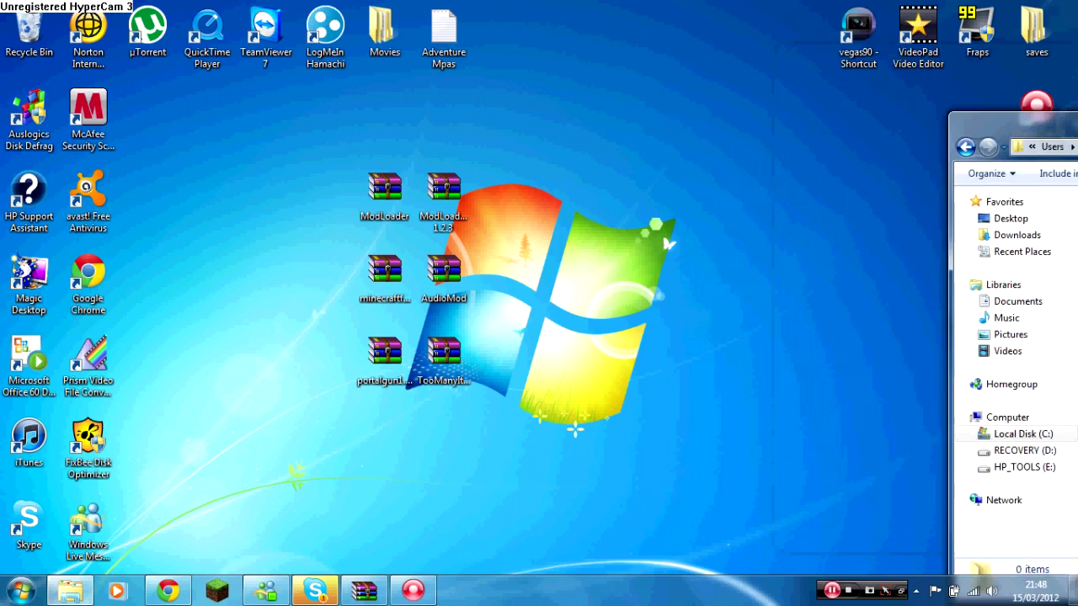
key("super+Right")
left_click(364, 589)
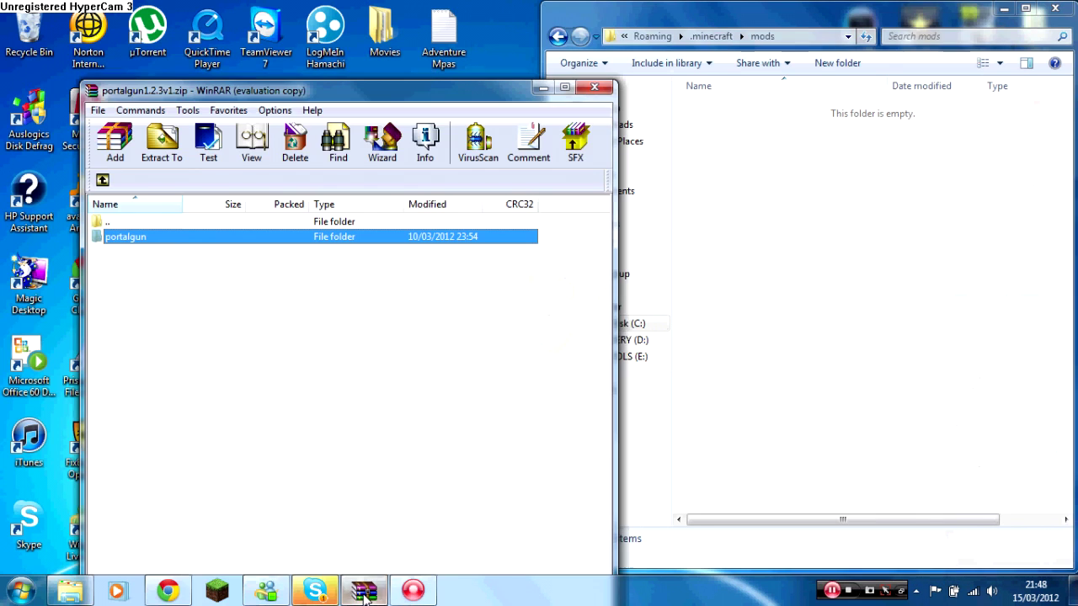
left_click_drag(286, 95, 2, 50)
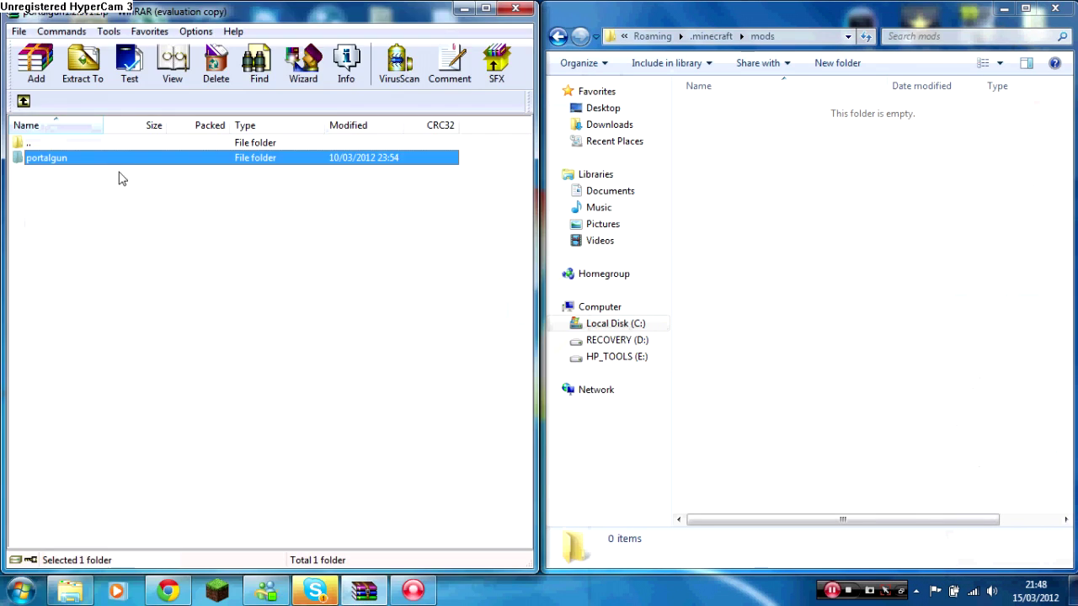
left_click(61, 211)
left_click_drag(48, 166, 829, 369)
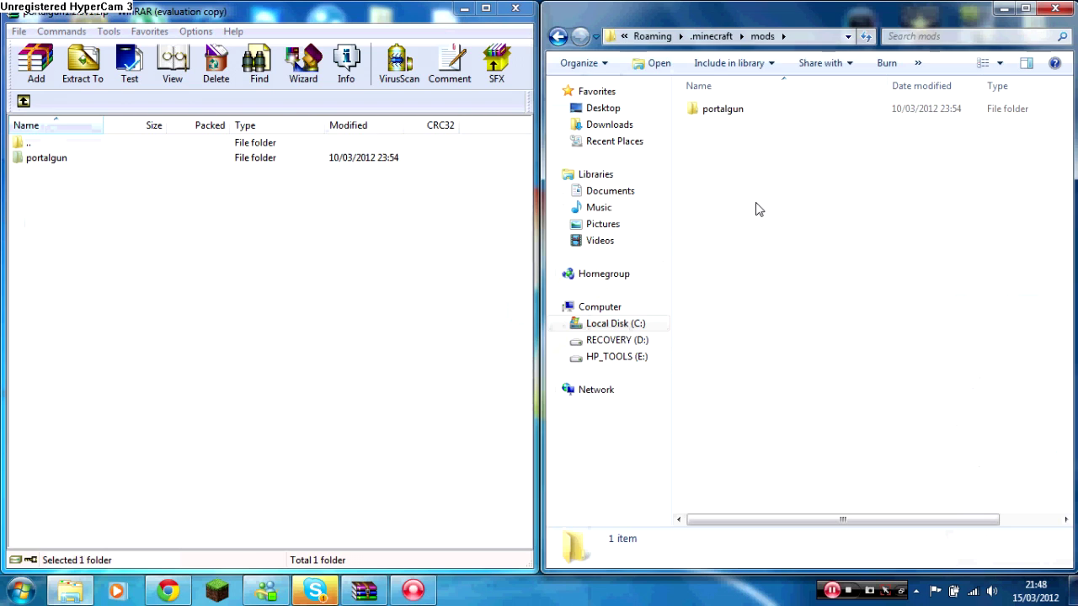
Step: Check the contents of the copied portalgun folder and close both the folder and archive windows
double_click(722, 108)
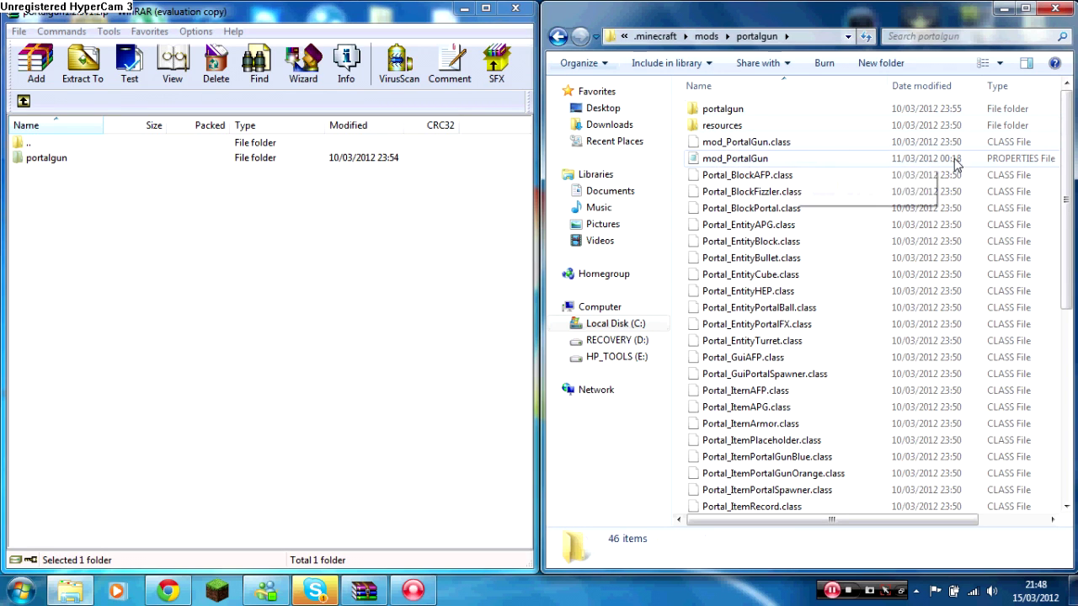
left_click(1045, 9)
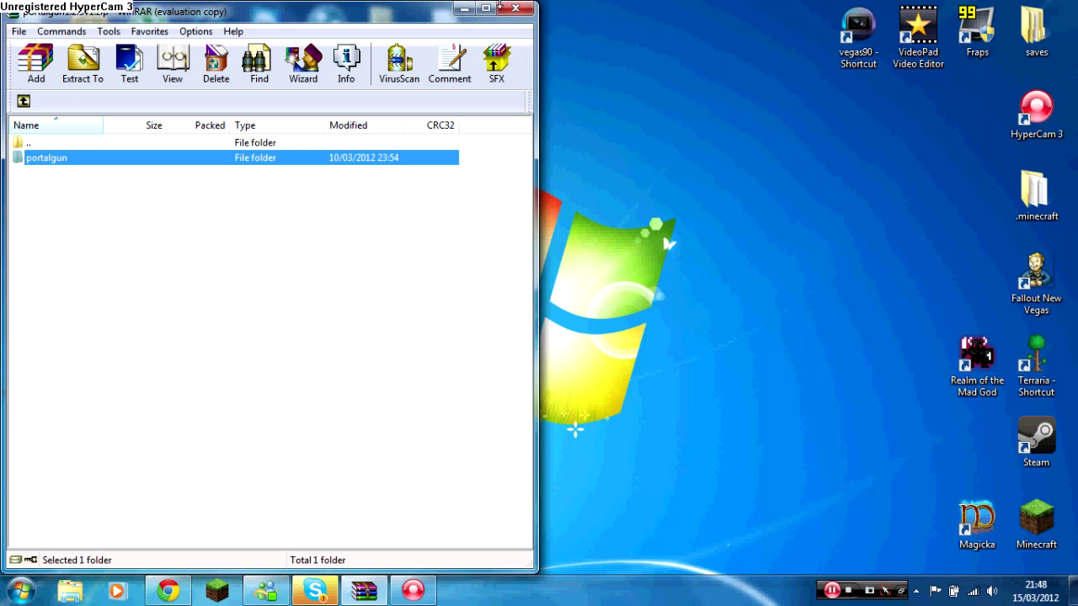
left_click(515, 8)
Step: Launch Minecraft again with the remembered login, moving the mod archives on the desktop while it loads
left_click(217, 590)
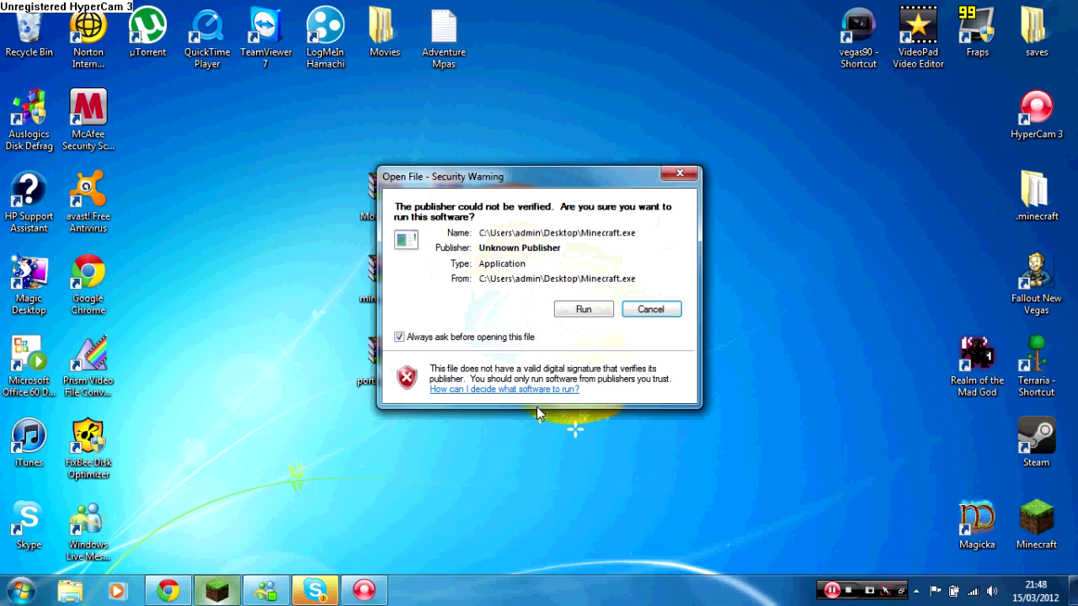
left_click(589, 308)
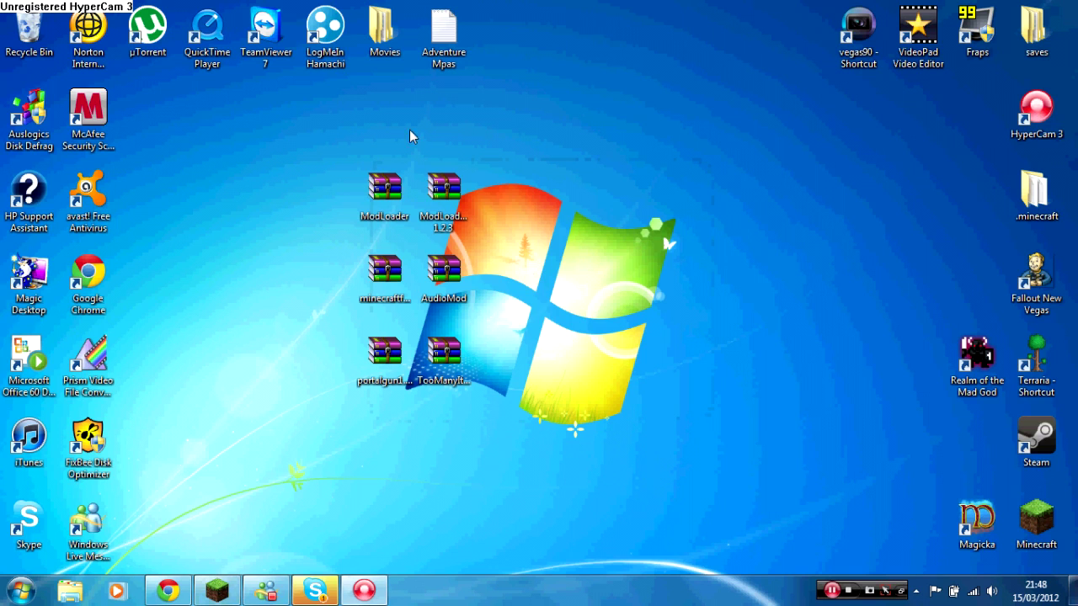
left_click_drag(282, 151, 472, 398)
left_click_drag(383, 190, 571, 115)
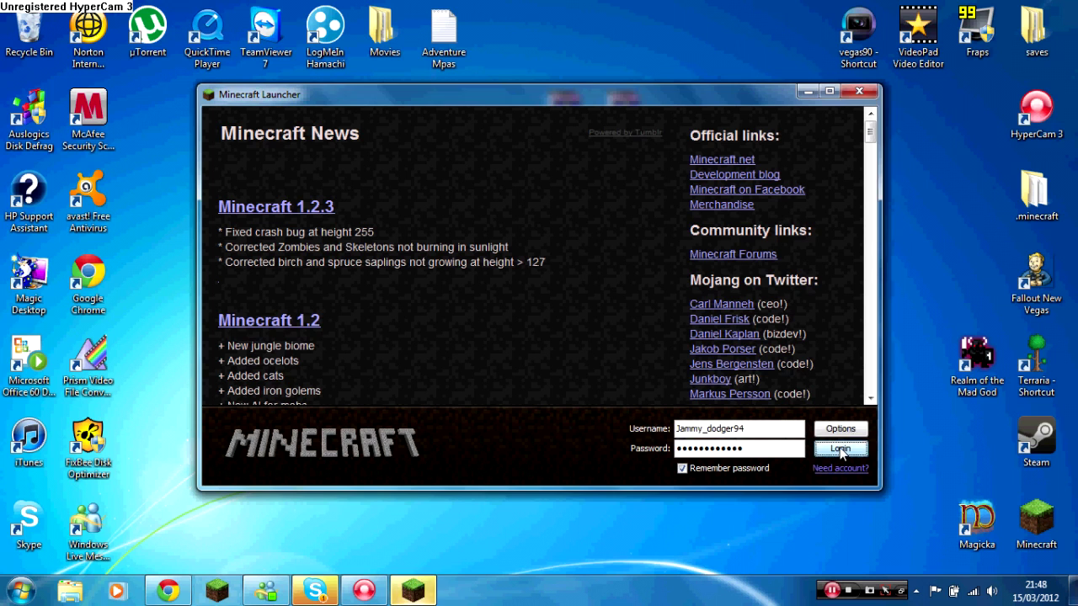
left_click(840, 449)
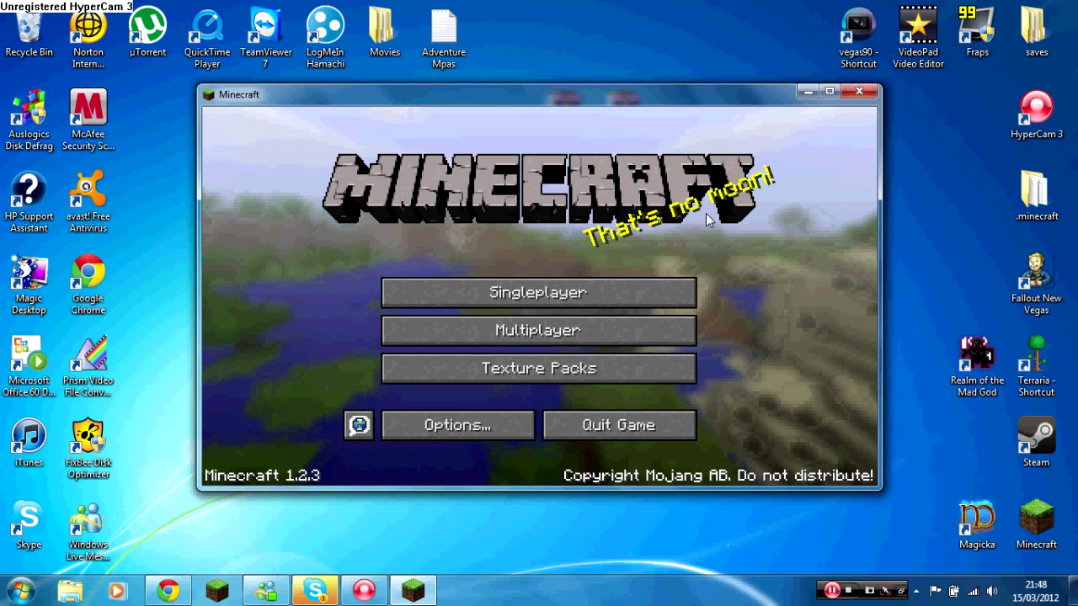
Step: Create a singleplayer world named New World in Survival mode
left_click(574, 296)
left_click(640, 417)
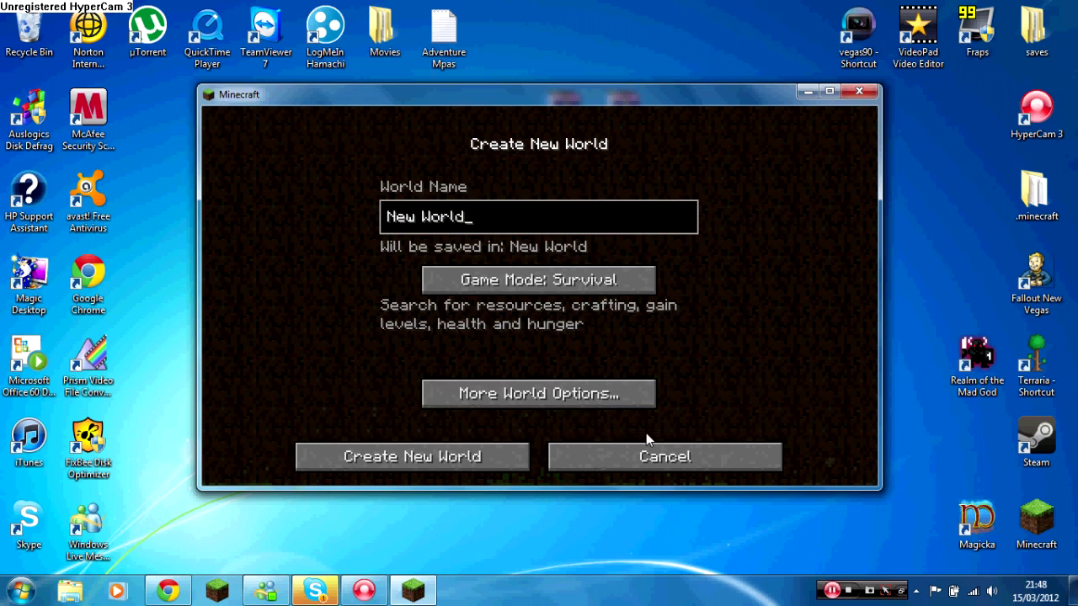
left_click(456, 451)
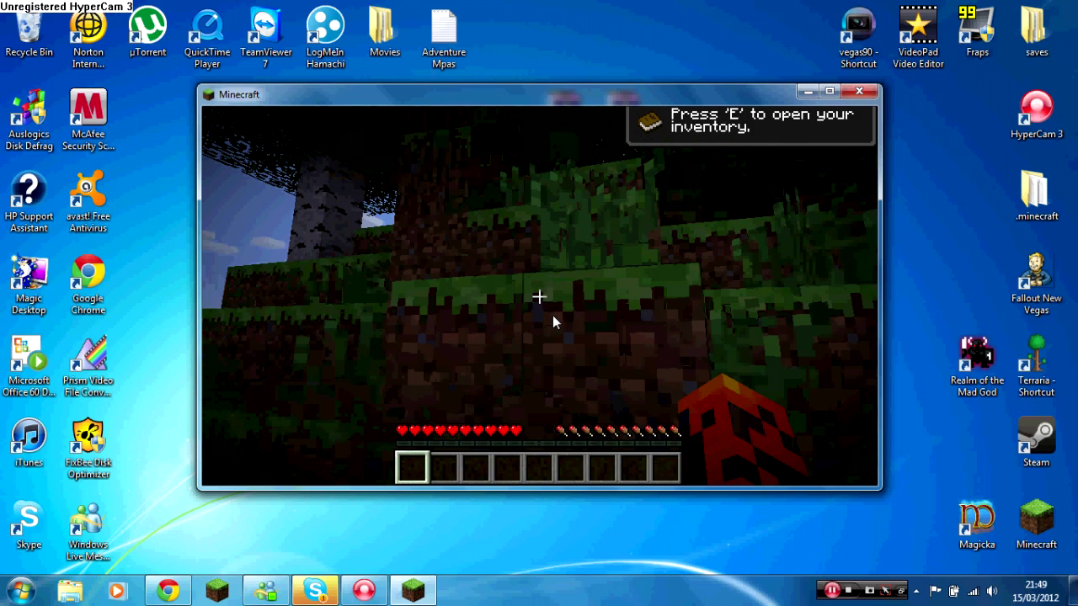
Step: Set the render distance to Normal and the performance to Power saver in the game's video settings
key("Escape")
left_click(625, 340)
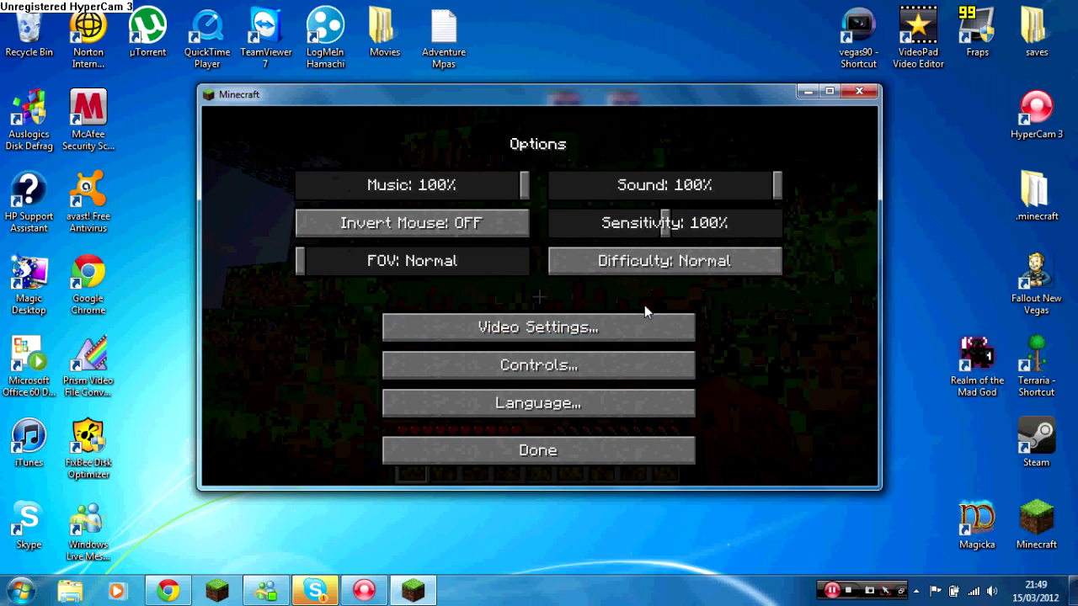
left_click(645, 325)
left_click(678, 190)
left_click(688, 228)
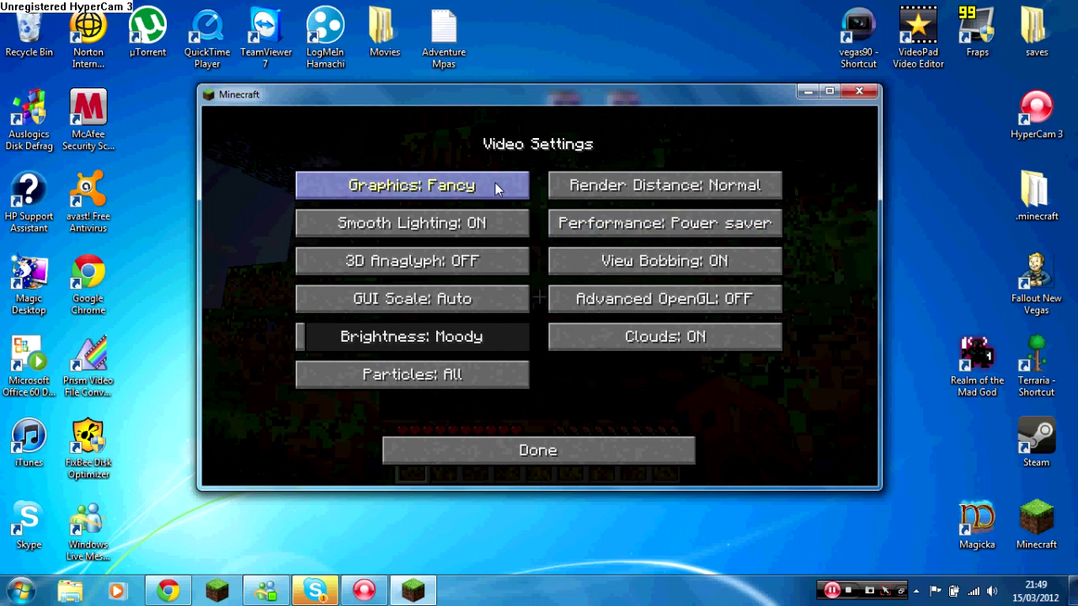
Step: Set graphics to Fast and clouds to OFF, advance the particles and performance options, and return to the game
left_click(501, 190)
left_click(631, 330)
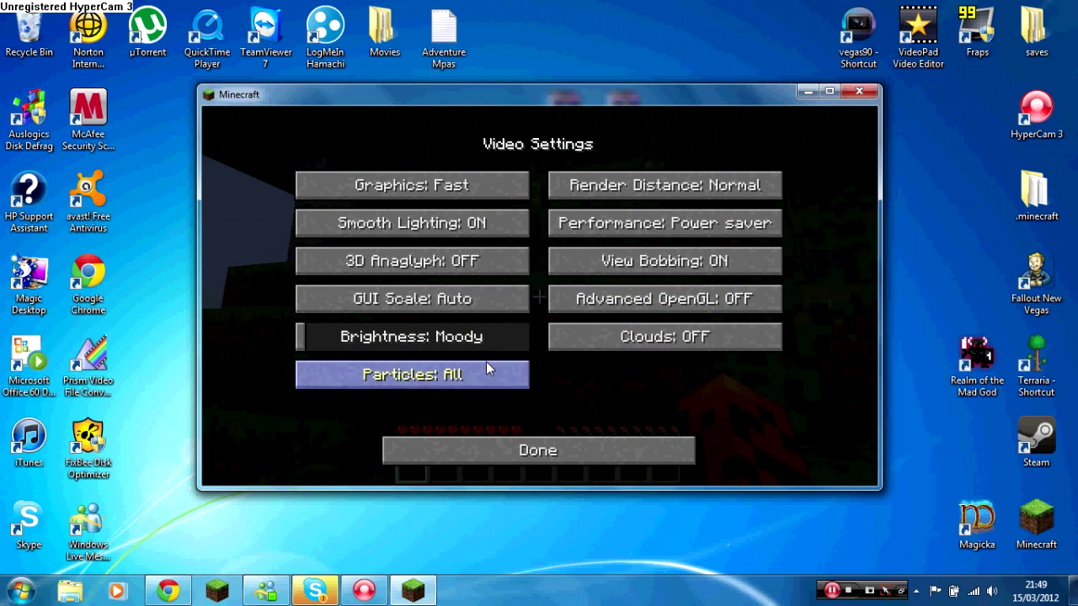
left_click(488, 372)
left_click(624, 229)
key("Escape")
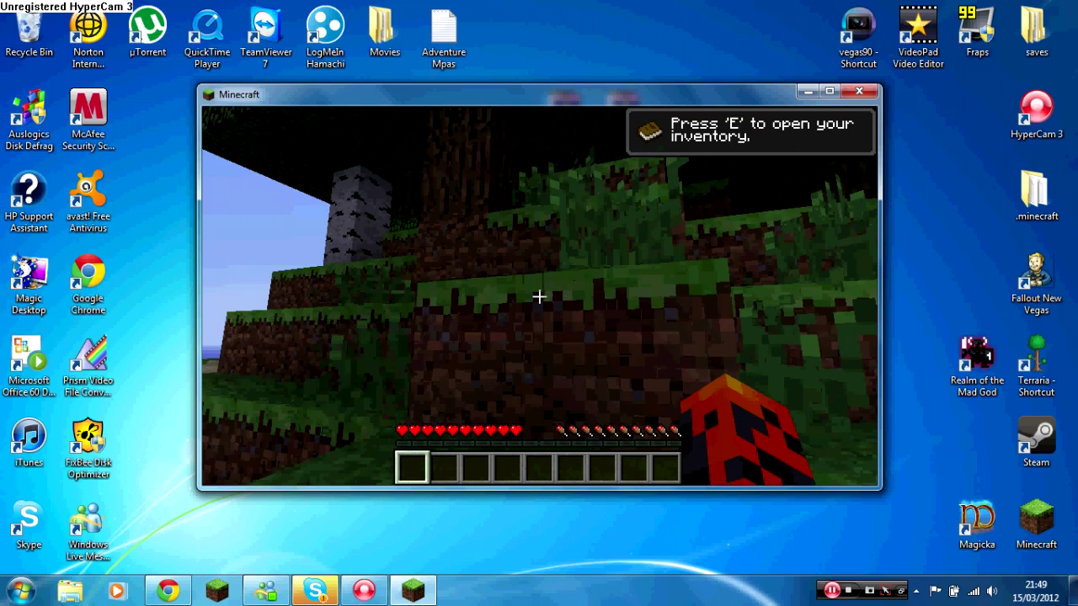
Step: Maximize the game and add Portal Guns 13458 : 2 and 13458 : 1 to the inventory from TooManyItems page 2
key("e")
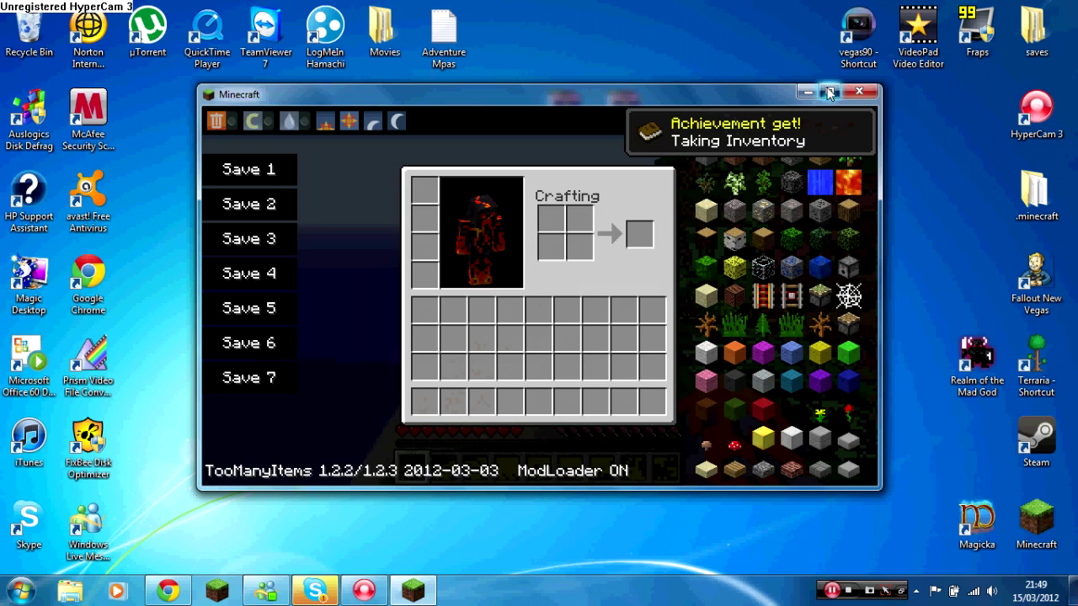
left_click(828, 94)
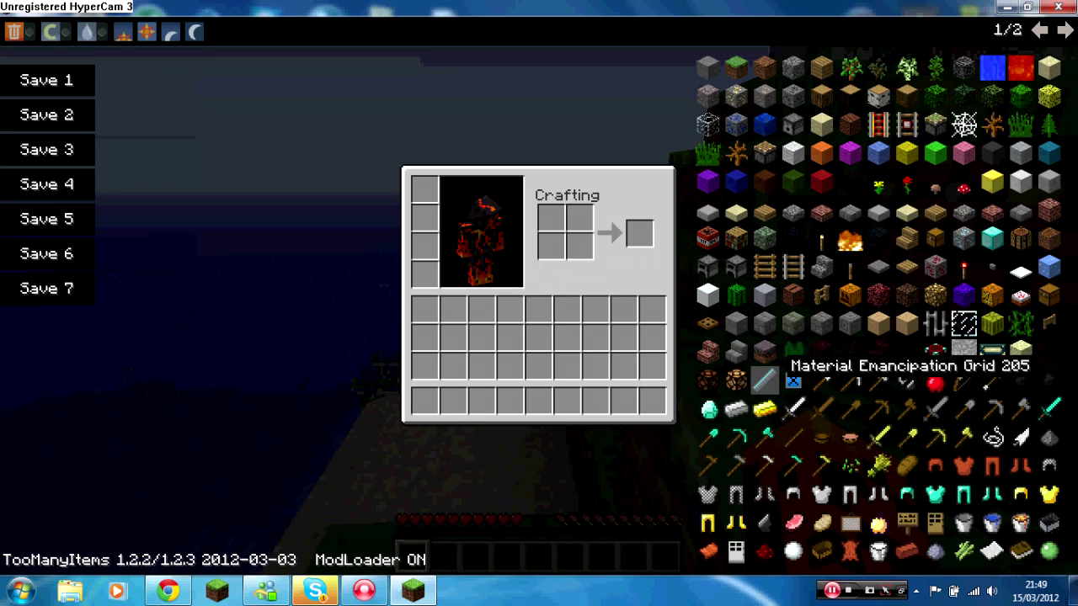
left_click(1065, 29)
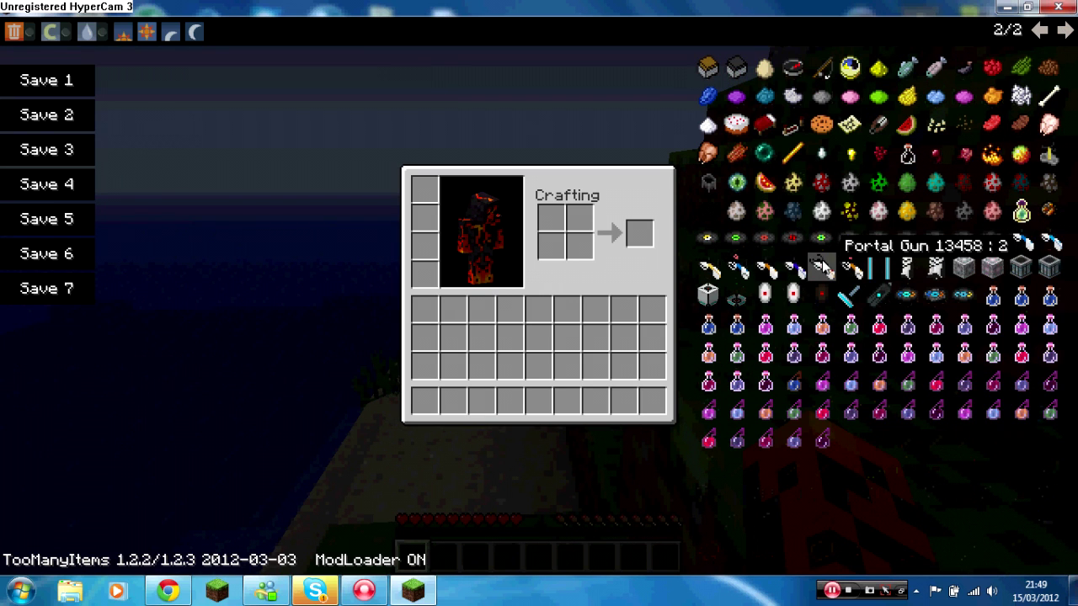
left_click(800, 267)
left_click(801, 268)
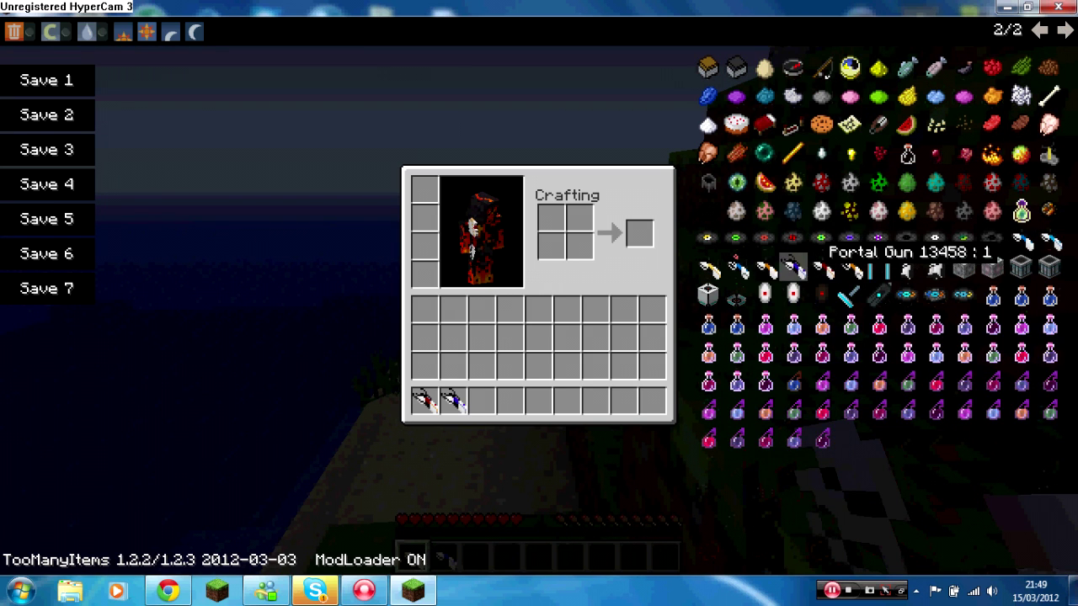
key("e")
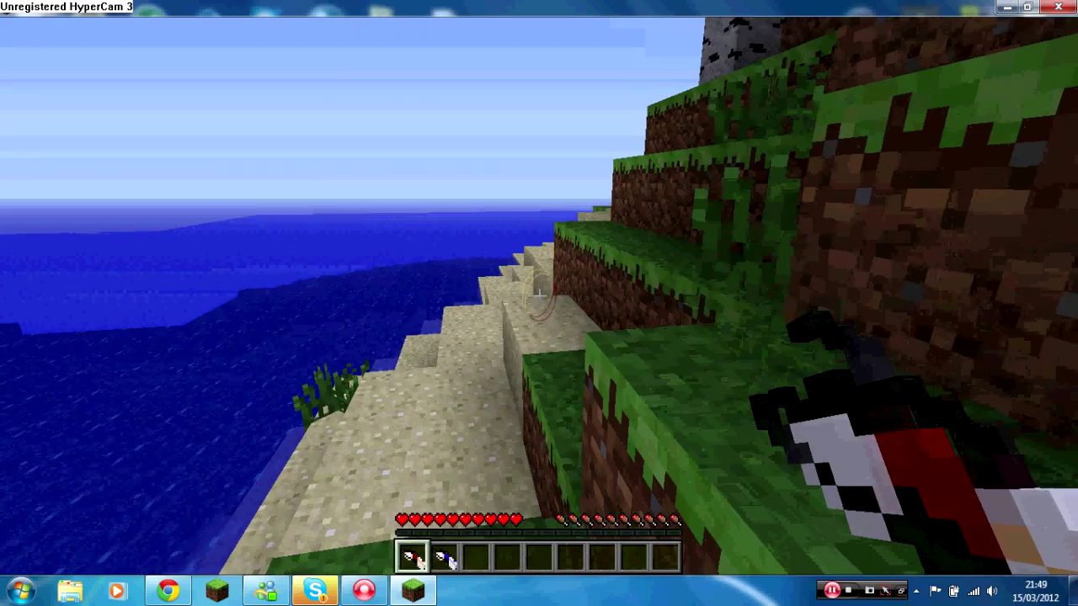
Step: Fire the red and yellow portals with the first portal gun onto the sand by the shore and walk through them
left_click(539, 299)
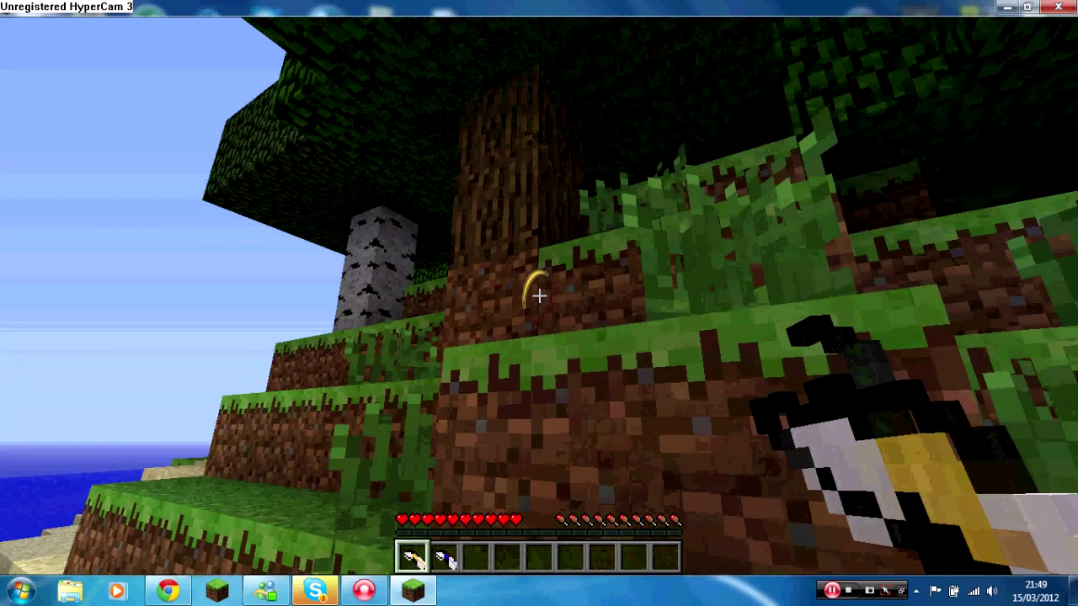
right_click(539, 295)
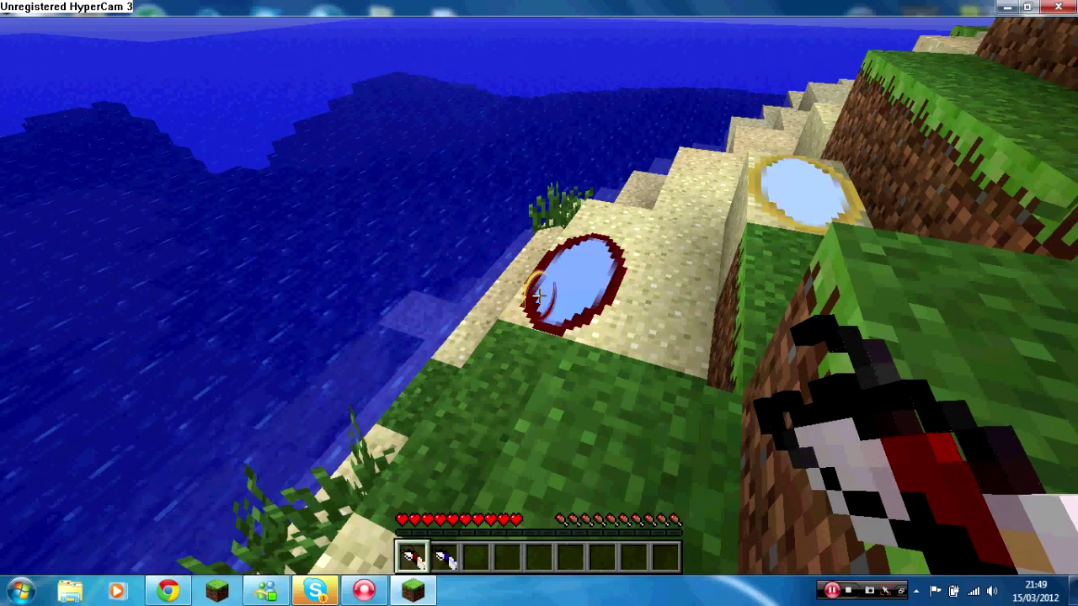
key("w")
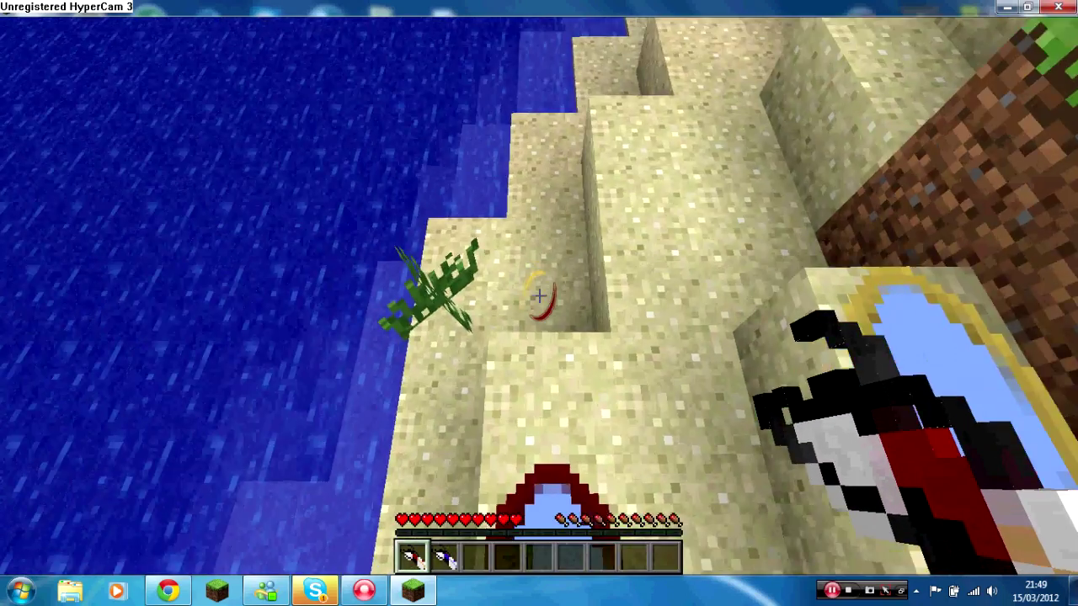
key("w")
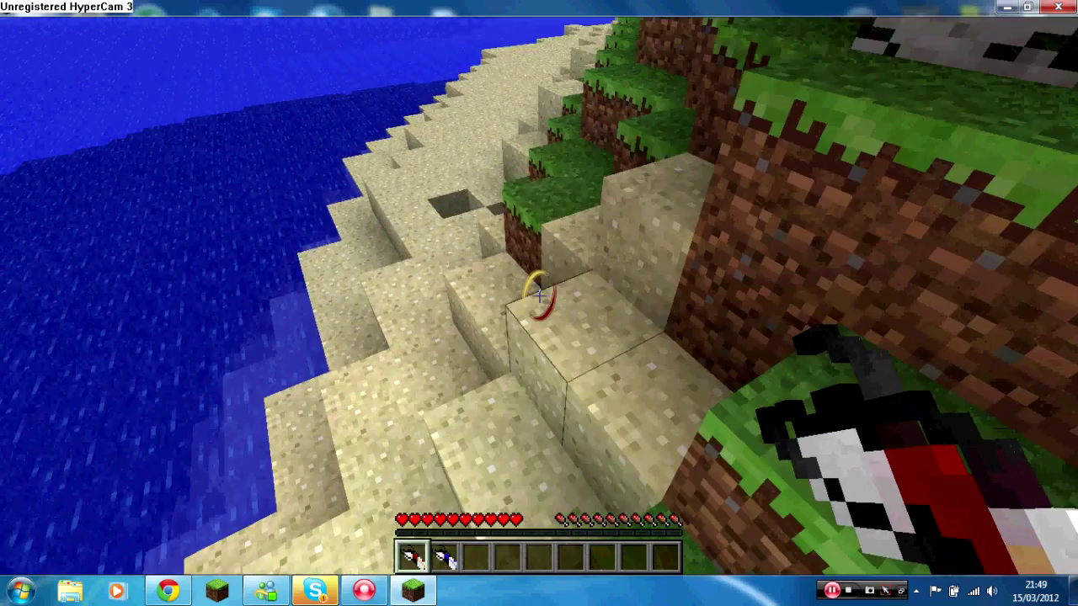